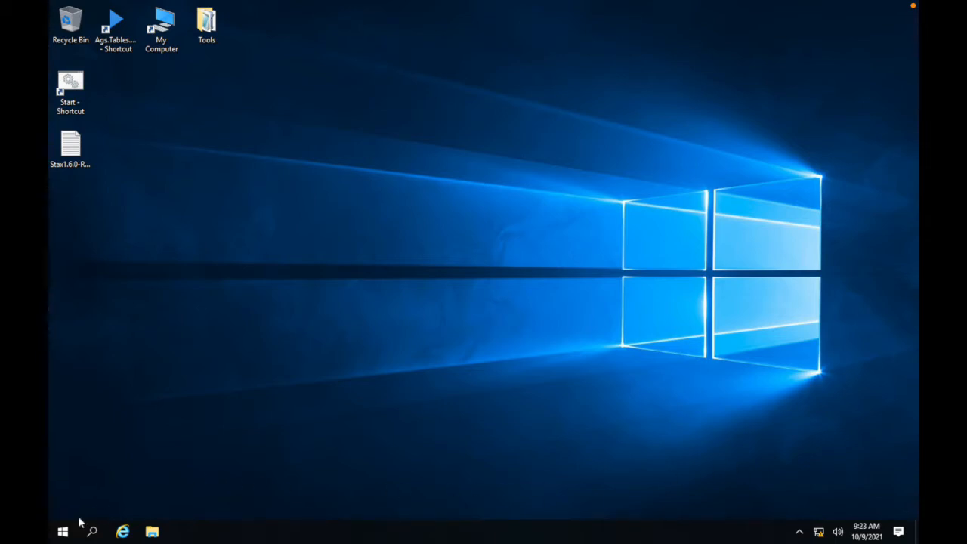
Open the Ags.Tables.Stax folder inside the AGS folder on Local Disk (C:) in File Explorer.
left_click(62, 532)
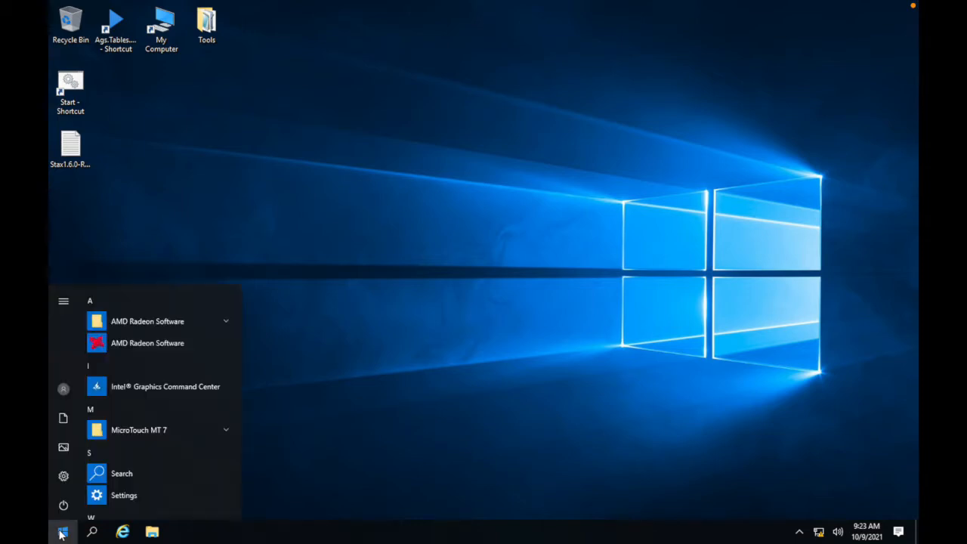
left_click(64, 423)
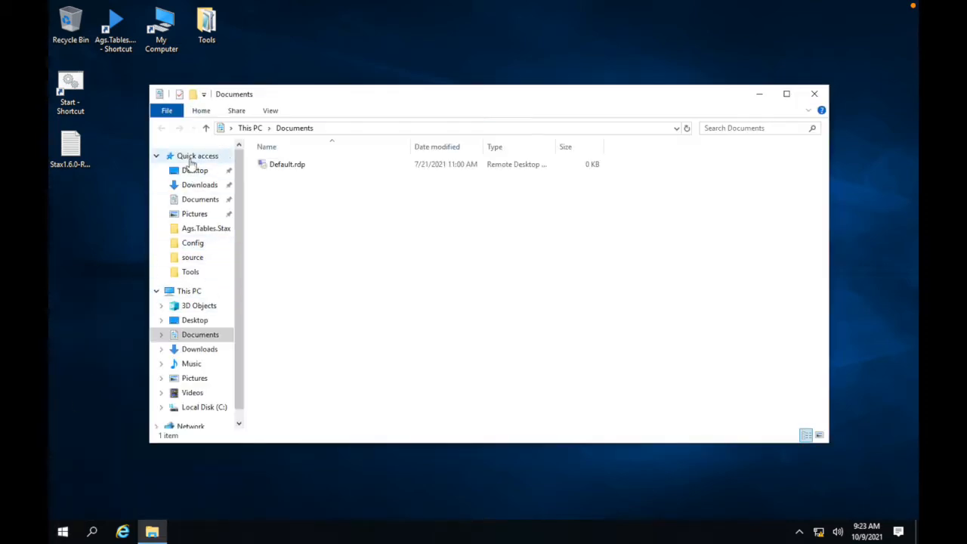
left_click(190, 293)
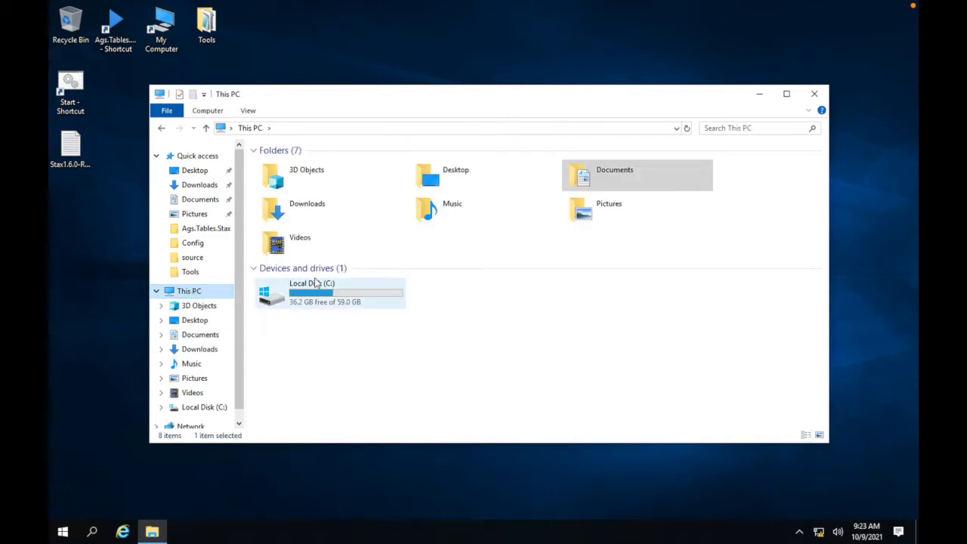
double_click(341, 300)
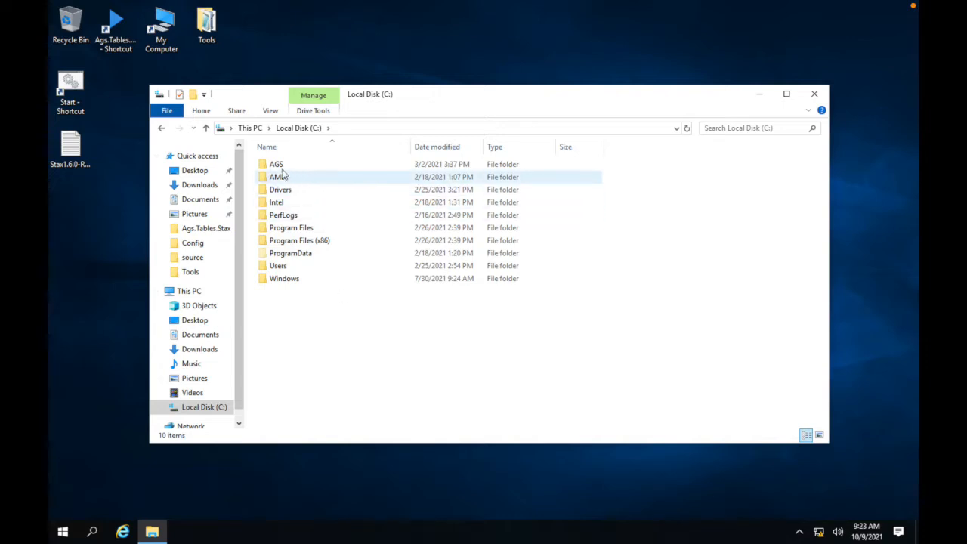
double_click(282, 168)
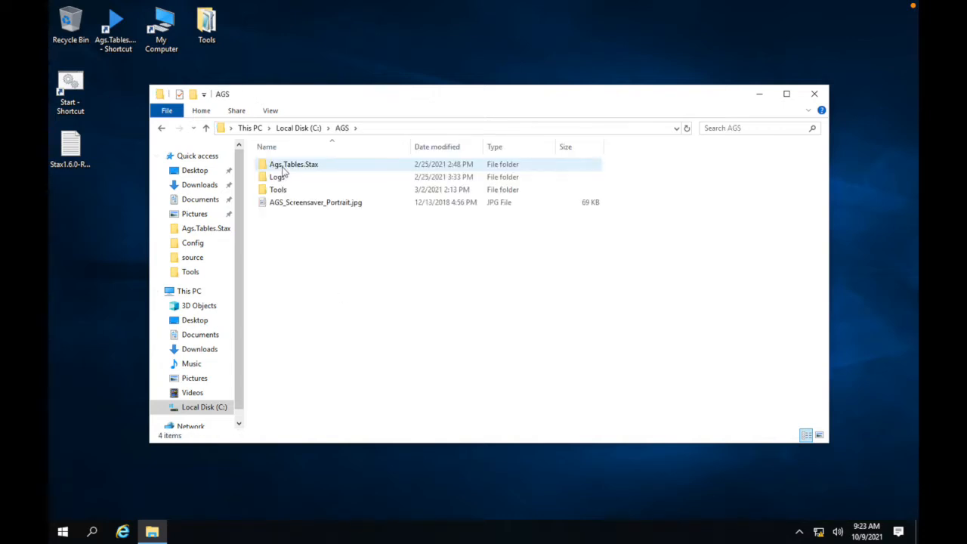
double_click(294, 164)
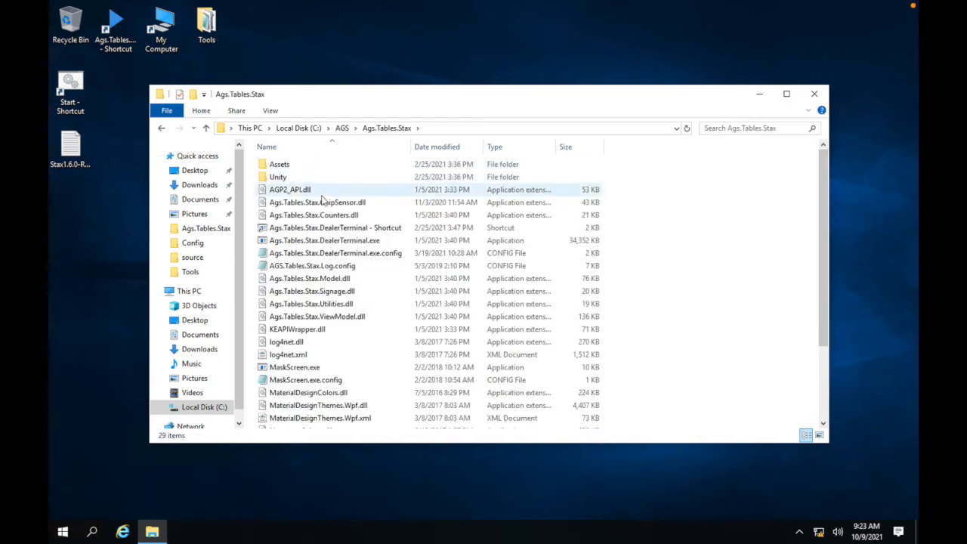
Open Ags.Tables.Stax.DealerTerminal.exe.config for editing in Notepad and widen the window to show the full endpoint lines.
left_click(375, 228)
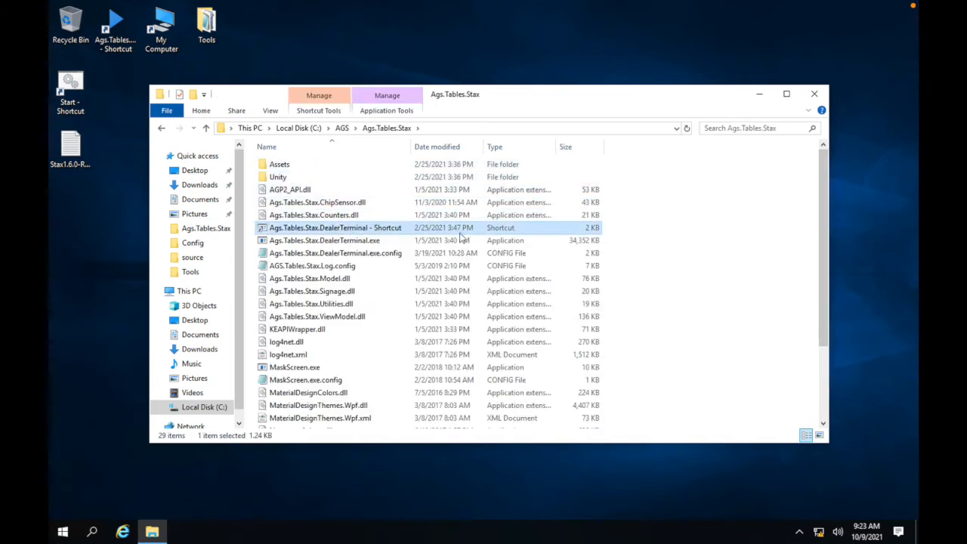
left_click(402, 255)
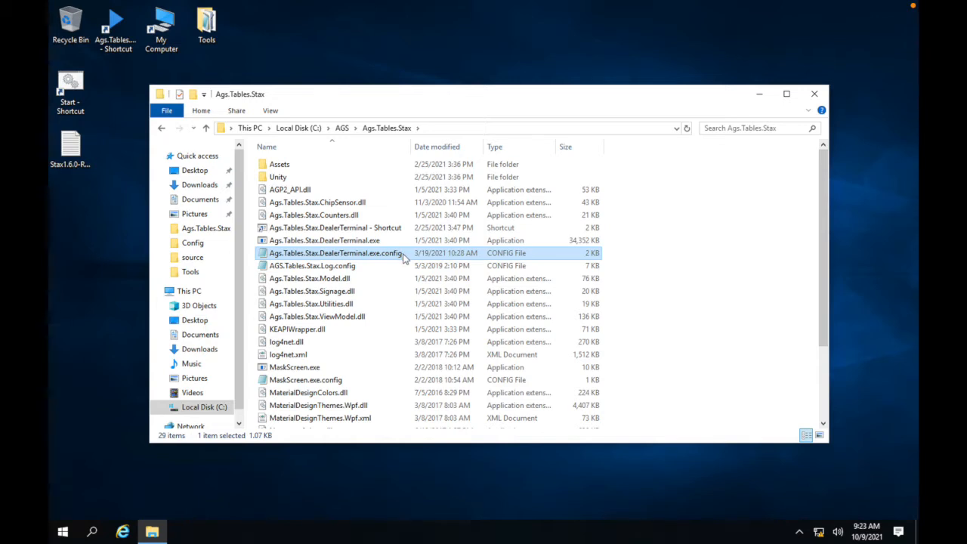
right_click(403, 258)
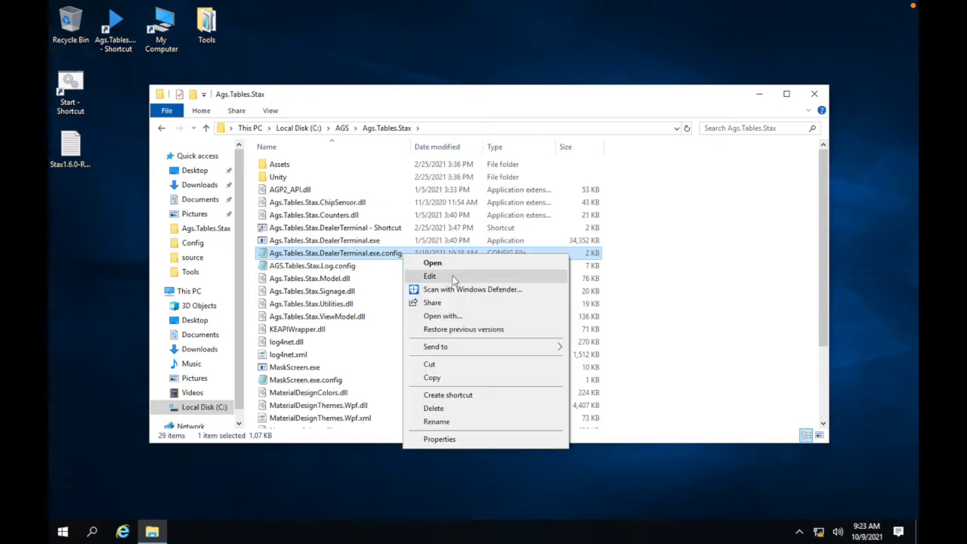
left_click(429, 276)
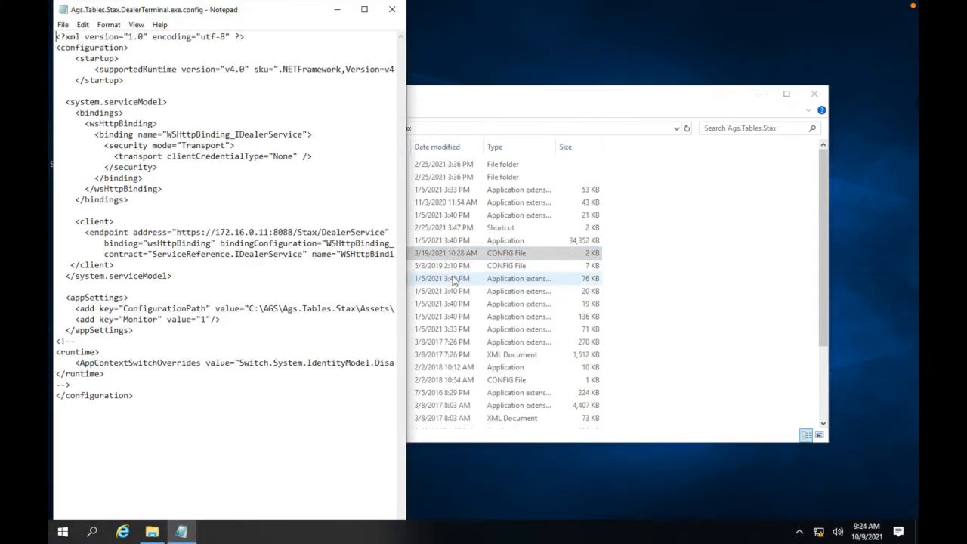
left_click_drag(404, 261, 557, 265)
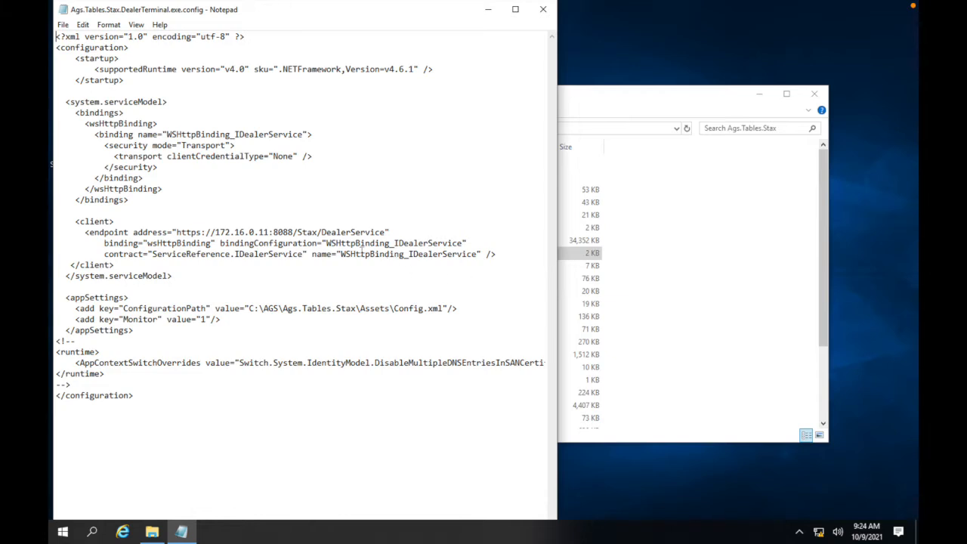
double_click(112, 233)
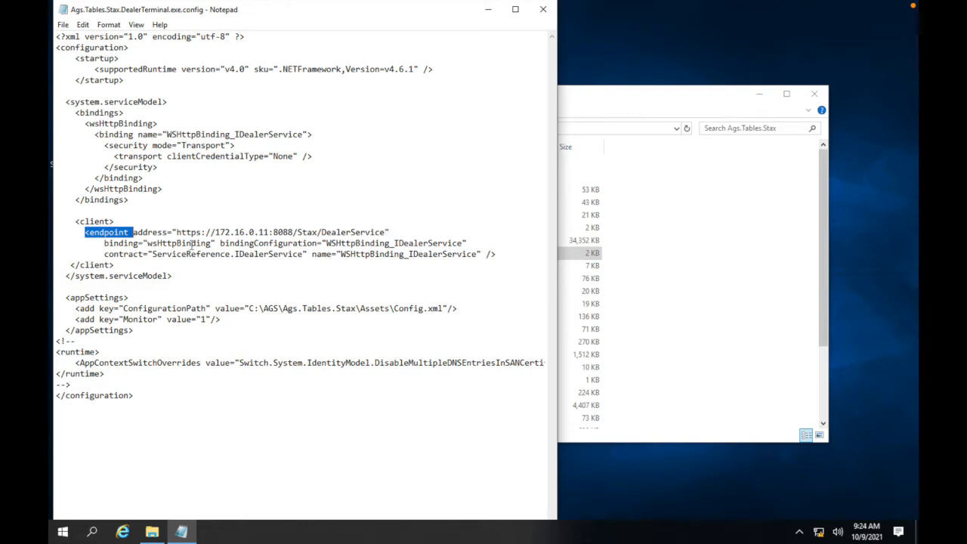
left_click_drag(178, 233, 386, 232)
key("ctrl+c")
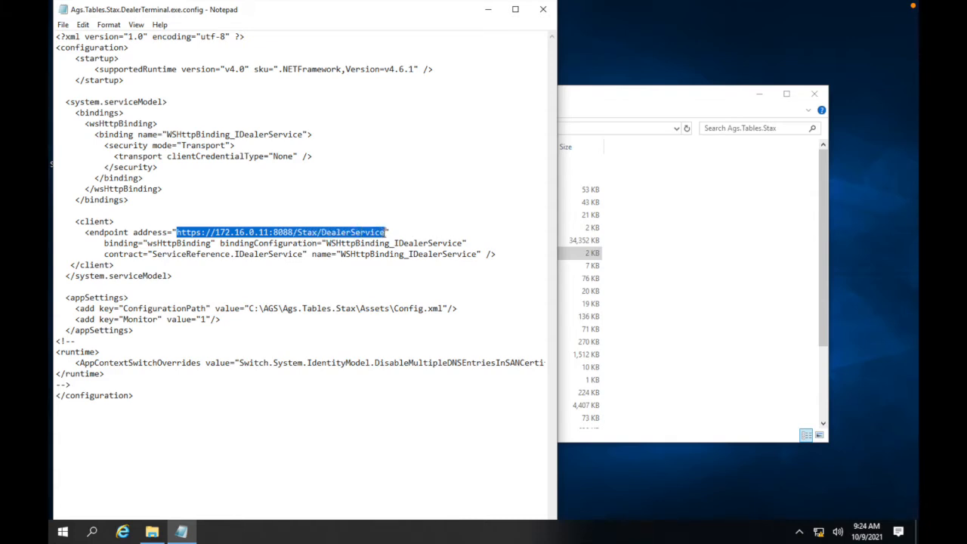
right_click(379, 235)
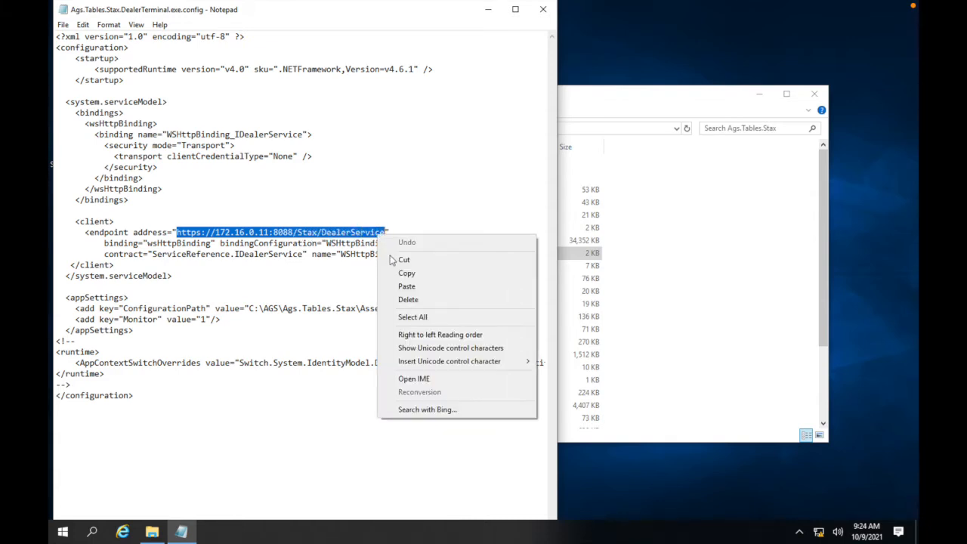
left_click(401, 273)
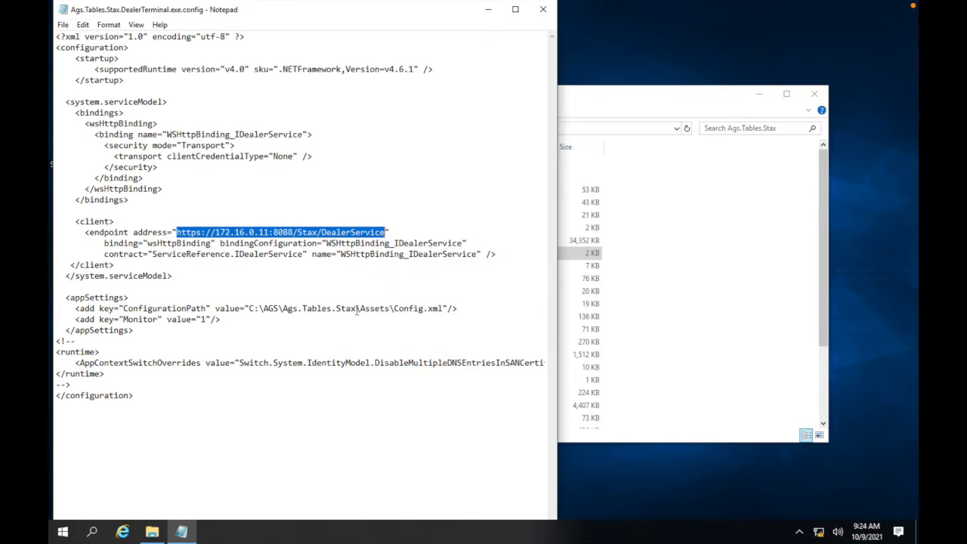
left_click(126, 534)
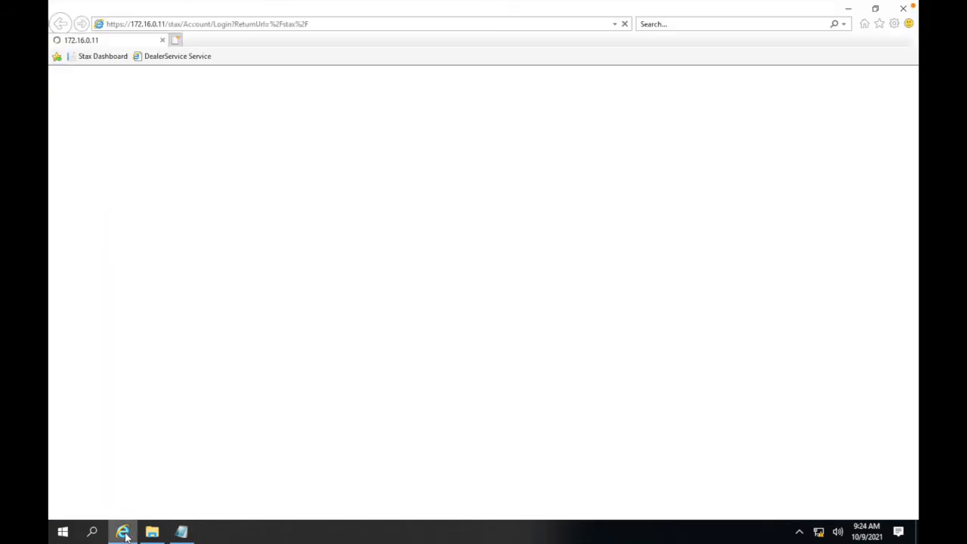
left_click(217, 24)
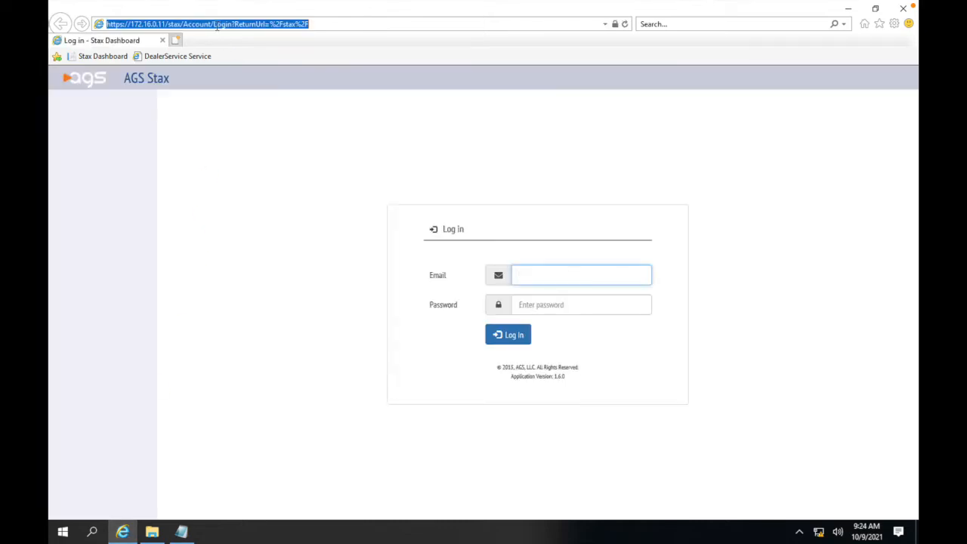
key("ctrl+v")
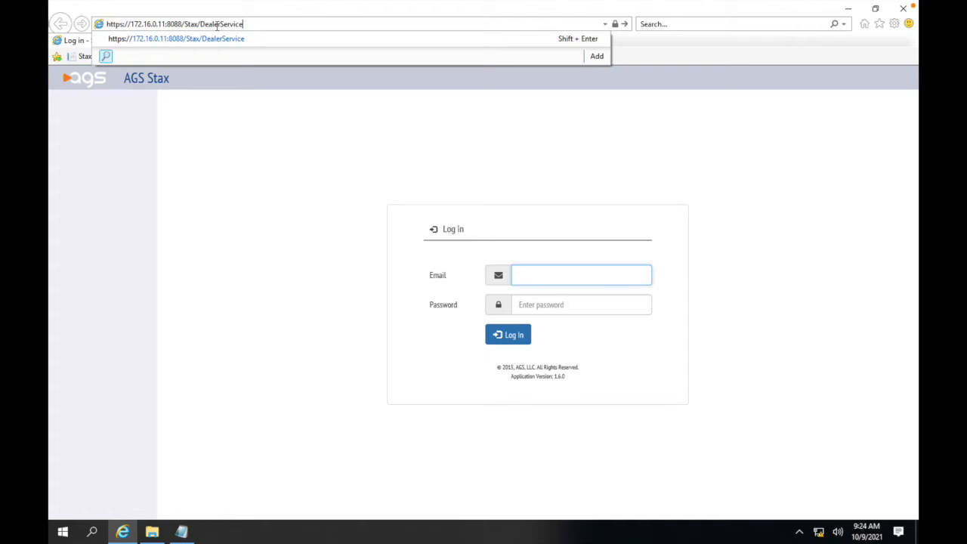
key("Return")
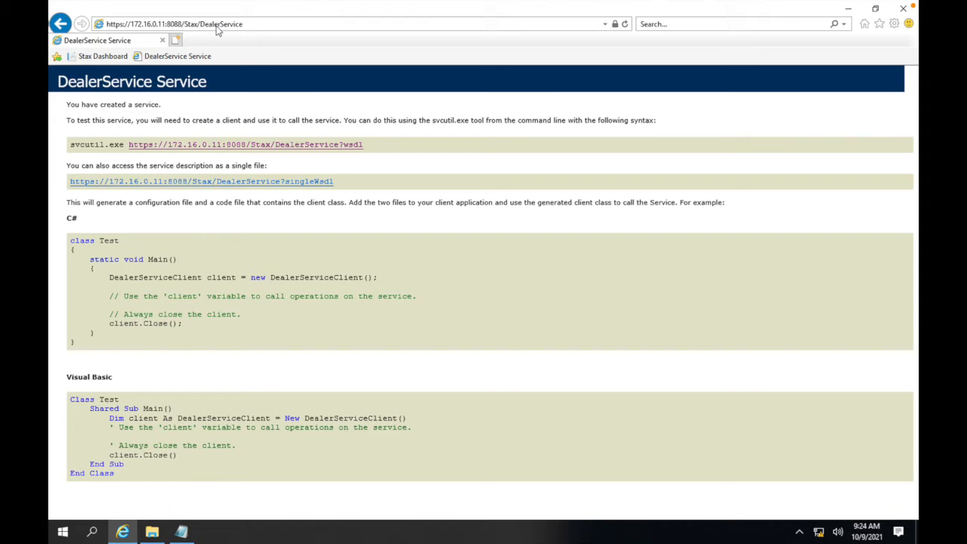
left_click(251, 24)
left_click(254, 24)
key("BackSpace")
key("BackSpace")
key("BackSpace")
key("BackSpace")
key("BackSpace")
key("BackSpace")
key("BackSpace")
key("BackSpace")
key("BackSpace")
key("BackSpace")
key("BackSpace")
key("BackSpace")
key("BackSpace")
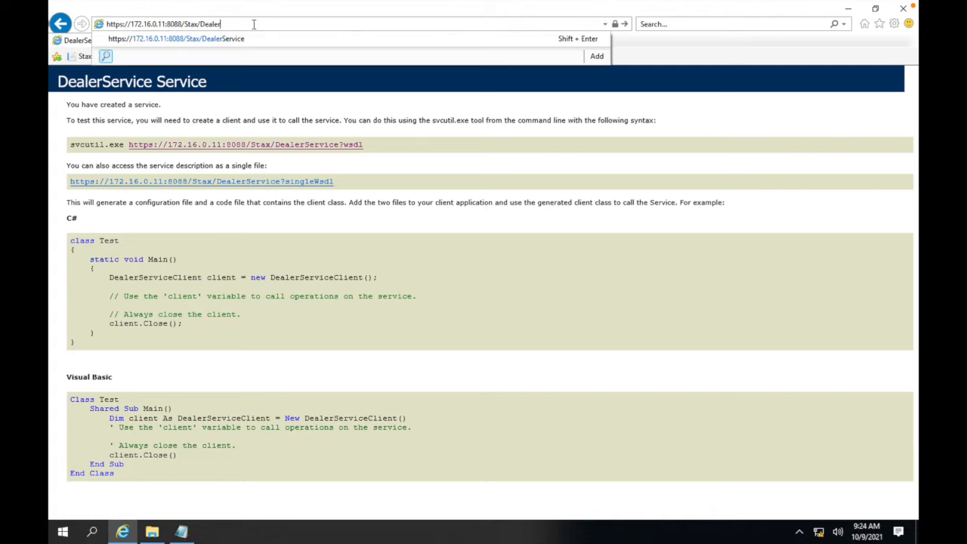
key("BackSpace")
key("BackSpace")
key("BackSpace")
key("BackSpace")
key("BackSpace")
key("BackSpace")
key("BackSpace")
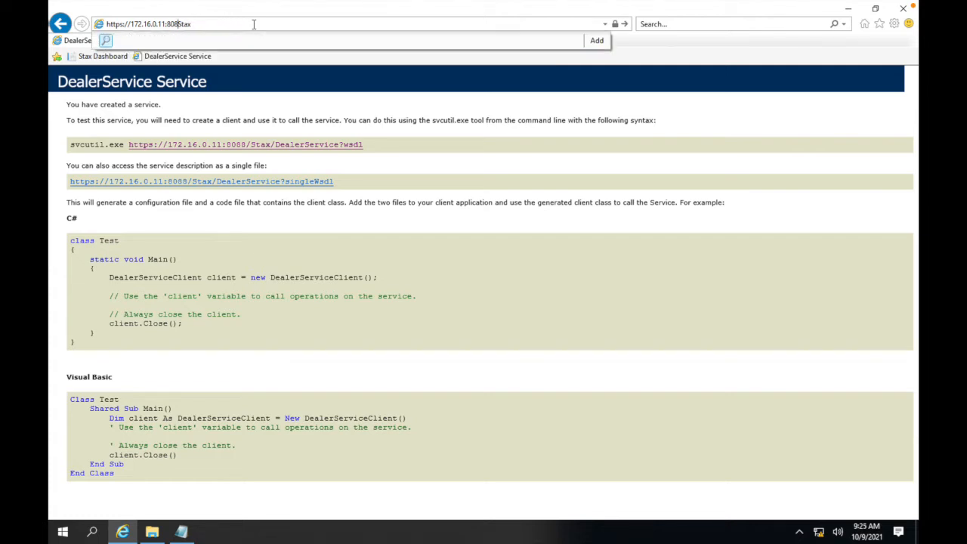
type("/")
key("End")
key("Return")
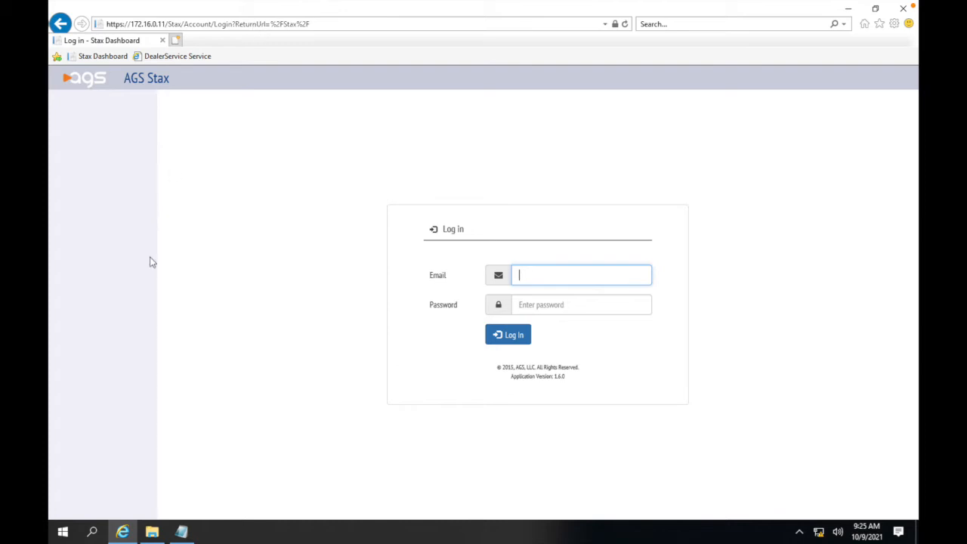
Switch back to the config file in Notepad and place the cursor right after the IP address in the endpoint line.
left_click(183, 531)
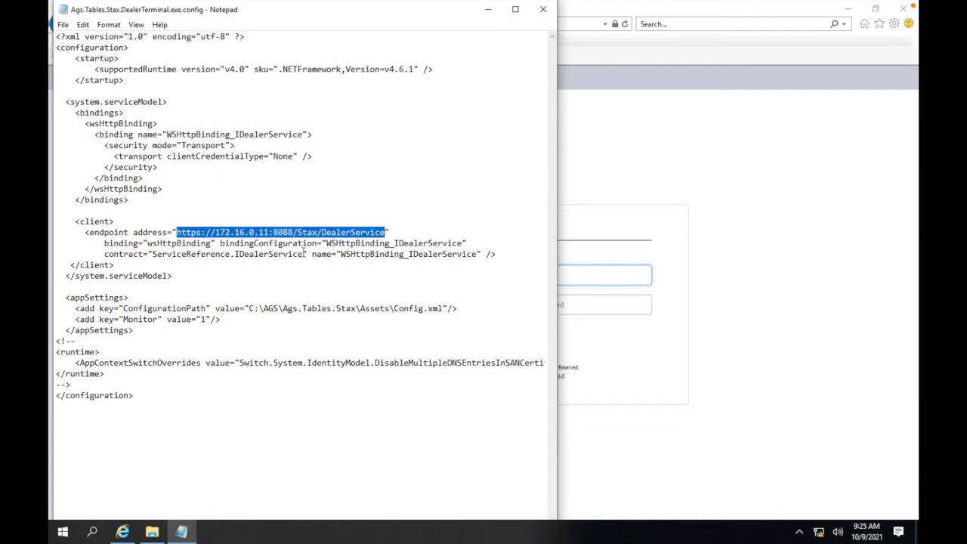
left_click(263, 232)
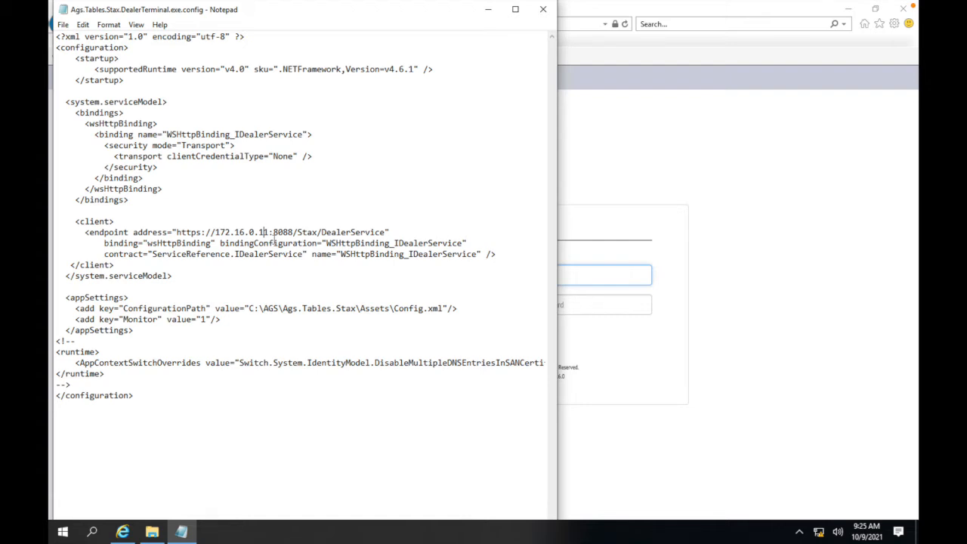
key("Right")
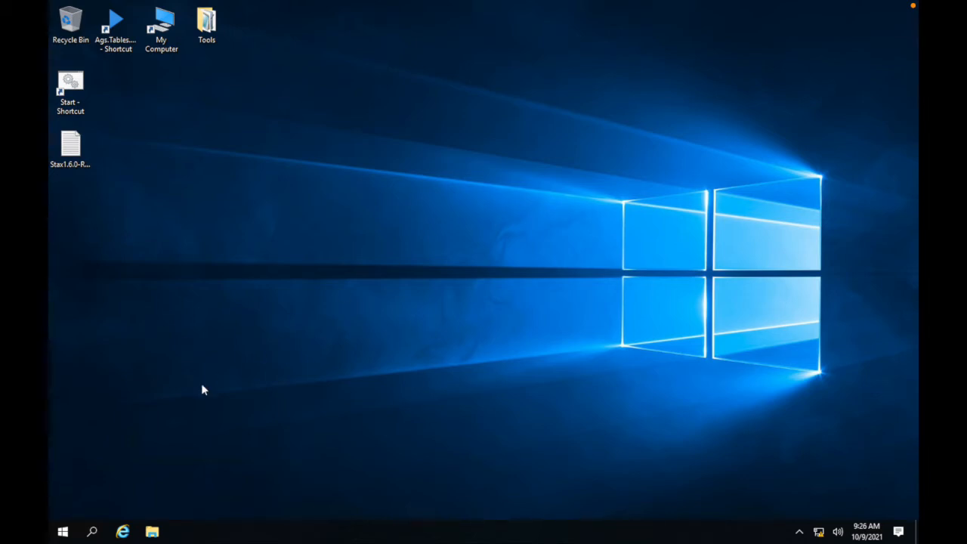
Find mmc from the Windows desktop and launch an empty Microsoft Management Console.
left_click(63, 533)
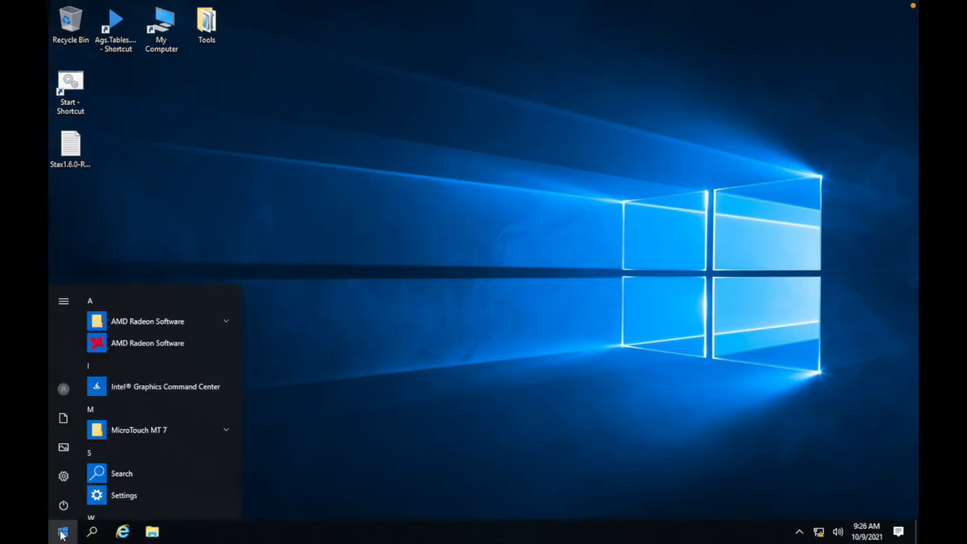
type("mmc")
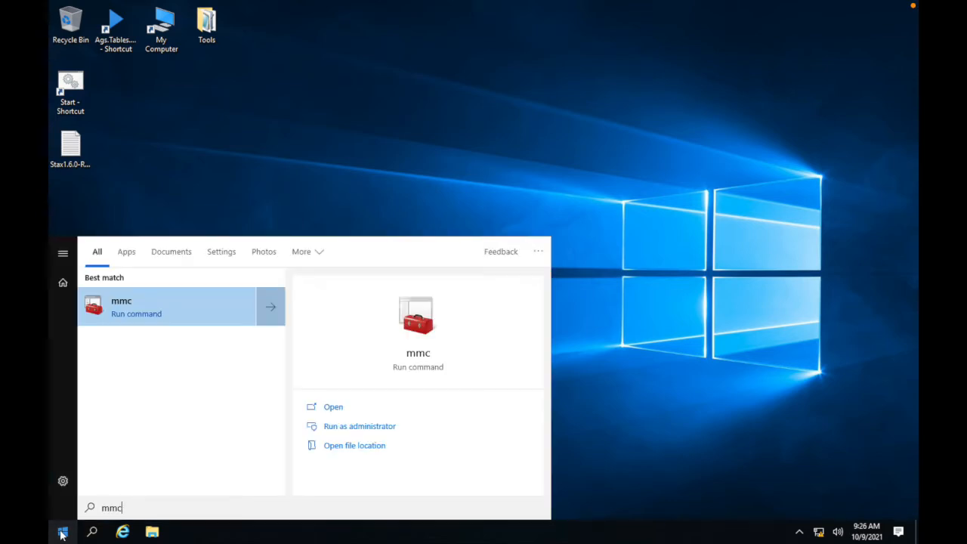
left_click(142, 312)
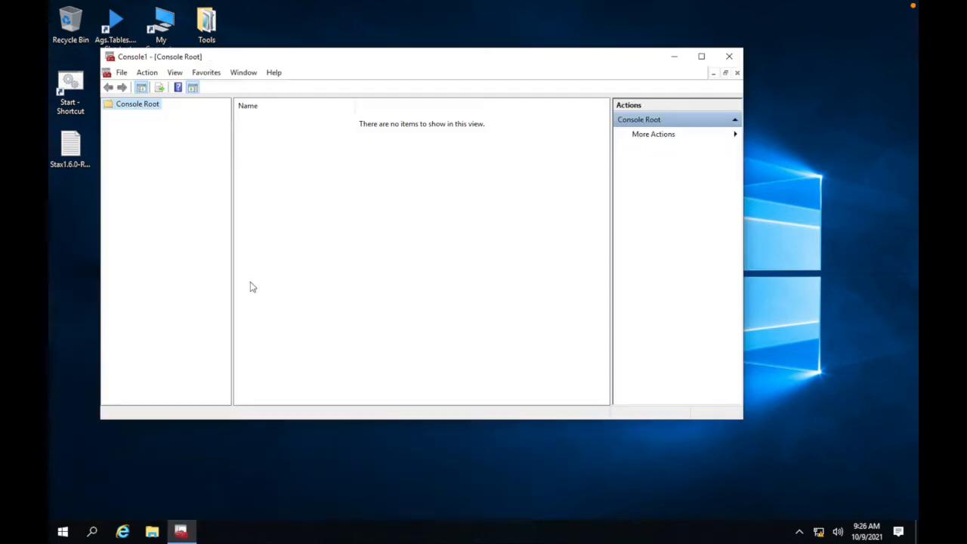
Add the Certificates snap-in to the empty console, managing the computer account on the local computer.
left_click(122, 74)
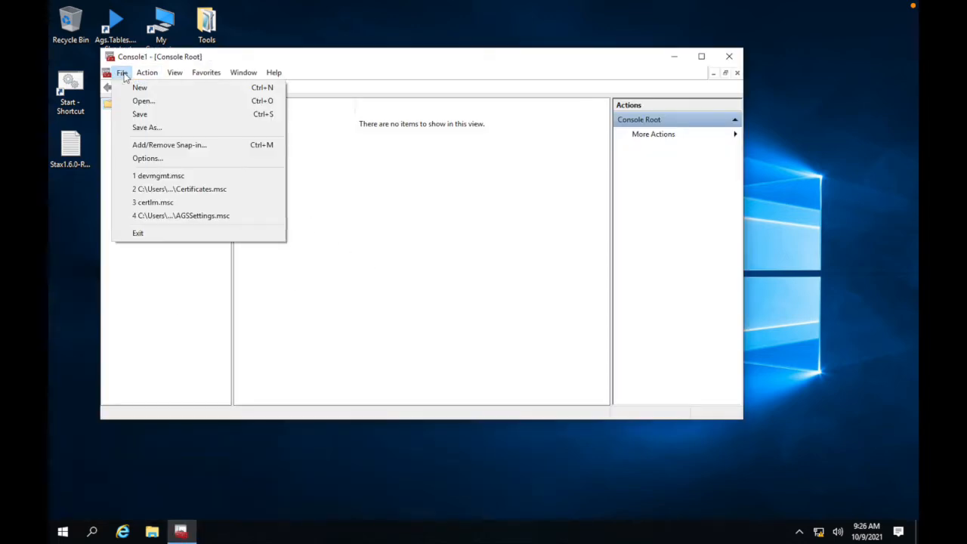
left_click(225, 151)
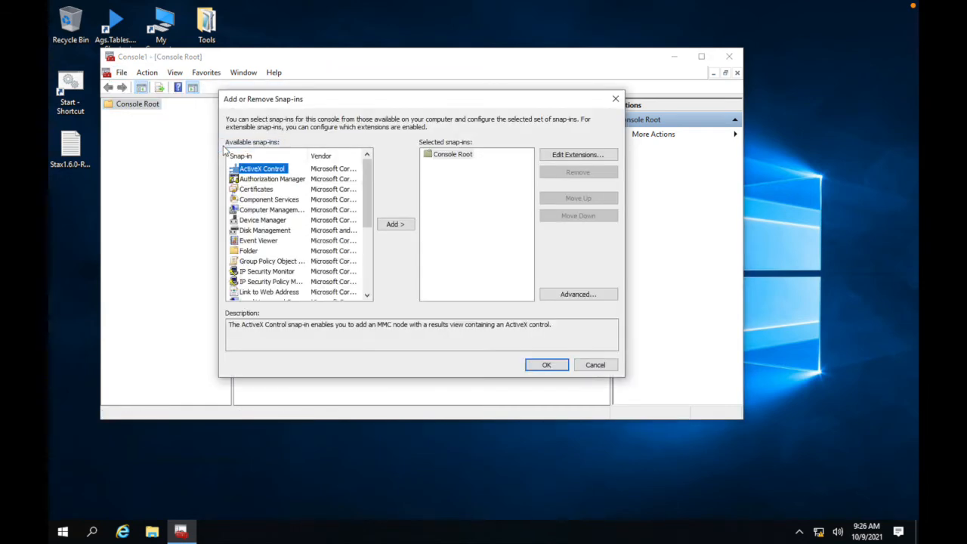
left_click(269, 191)
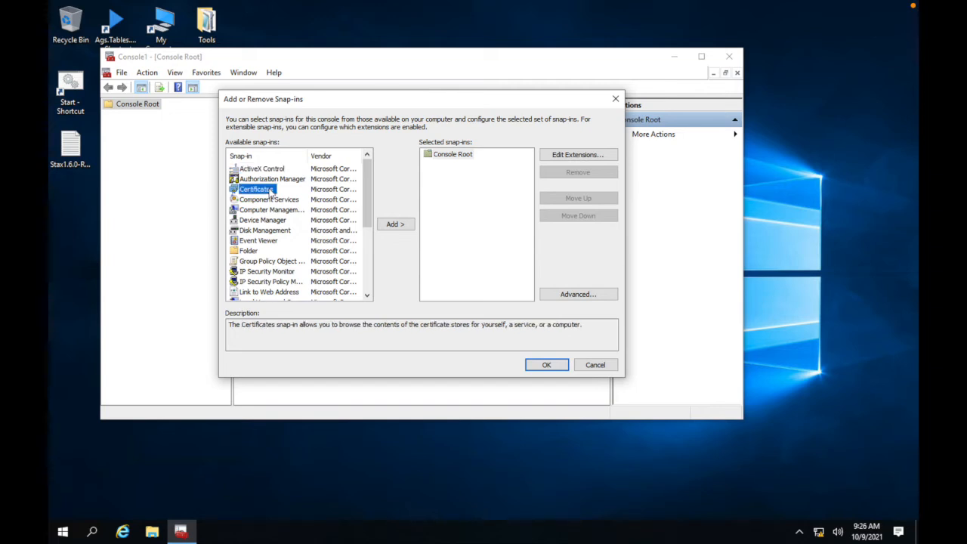
left_click(392, 224)
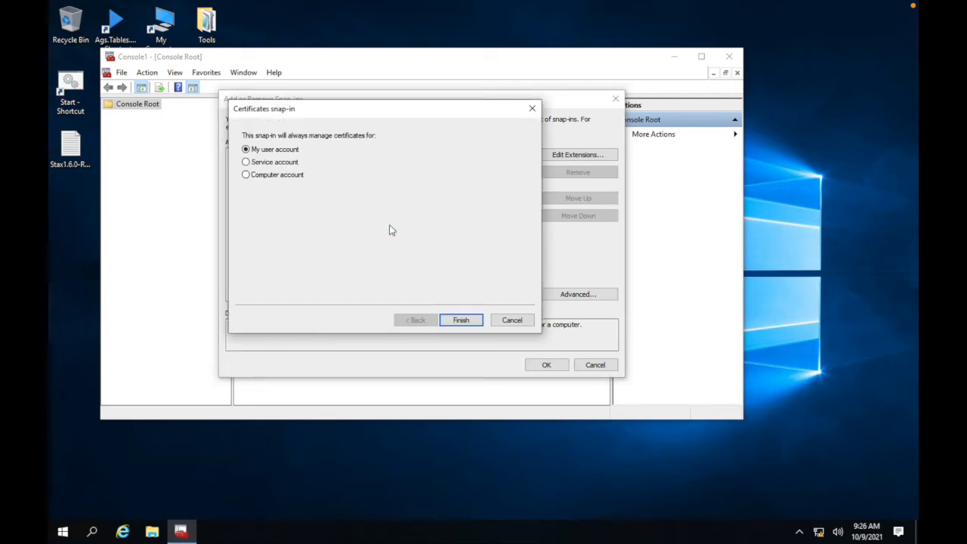
left_click(293, 178)
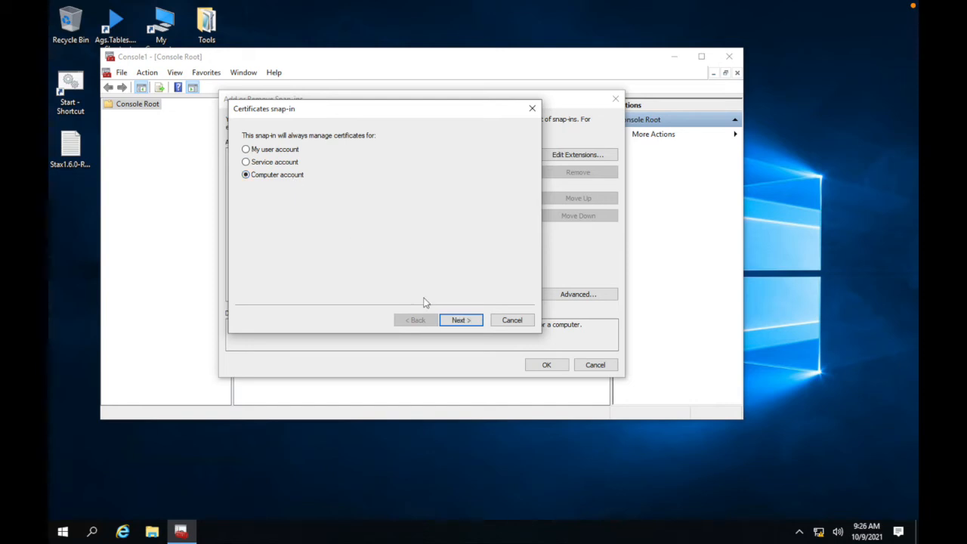
left_click(458, 322)
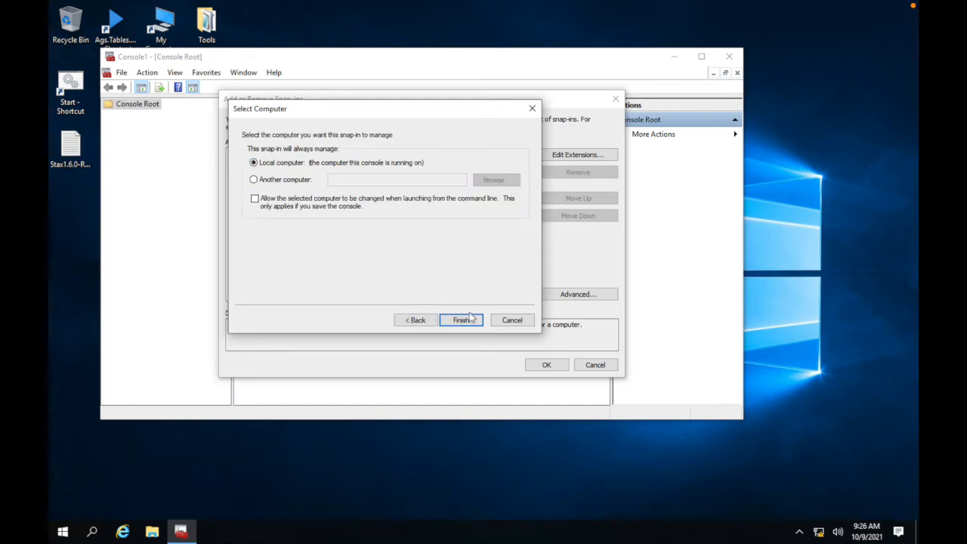
left_click(474, 322)
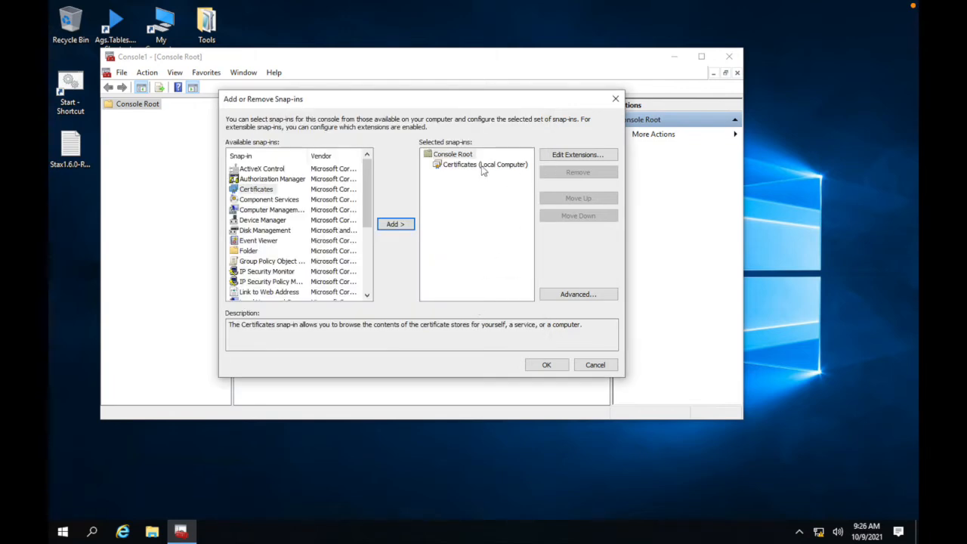
left_click(546, 364)
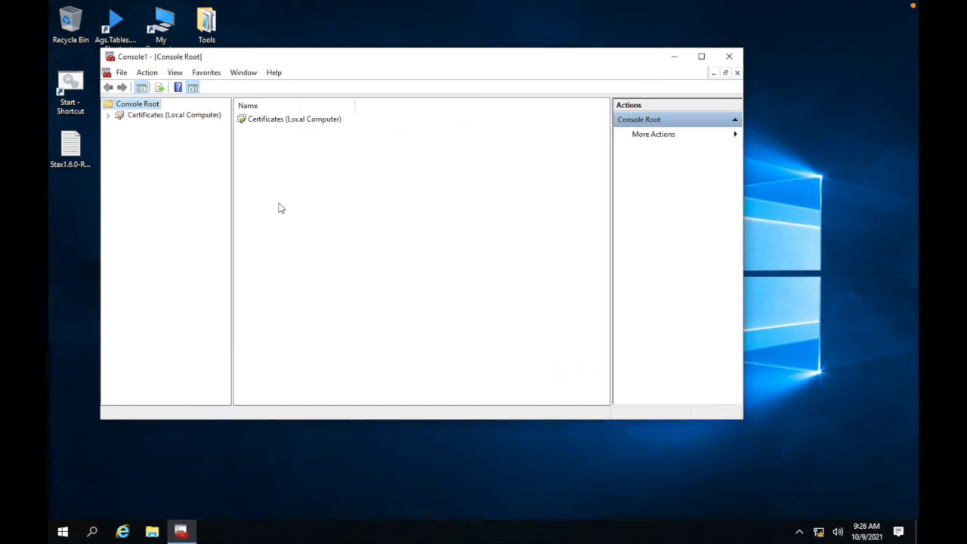
Open the Certificates folder under Trusted Root Certification Authorities and locate the 172.16.0.11 and AGSTABLES certificates.
left_click(109, 115)
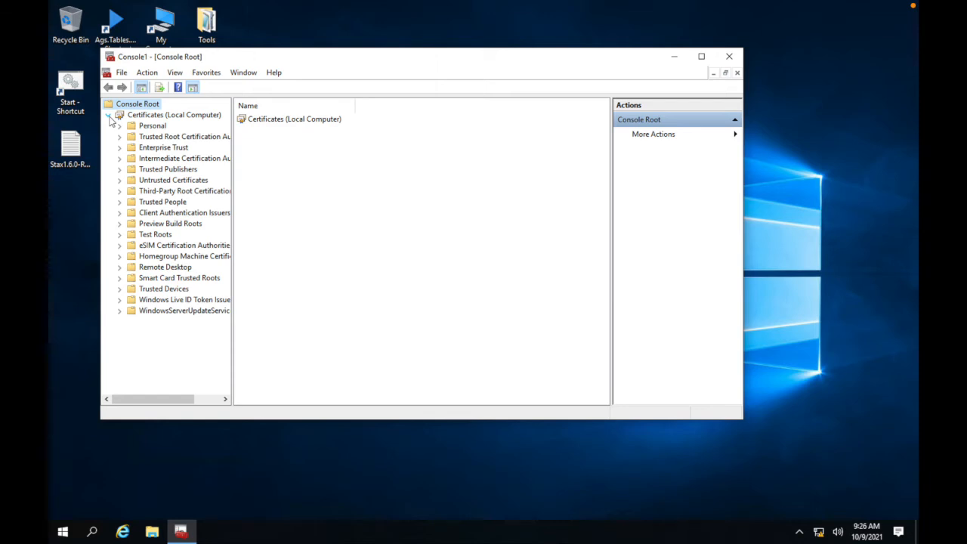
left_click(144, 139)
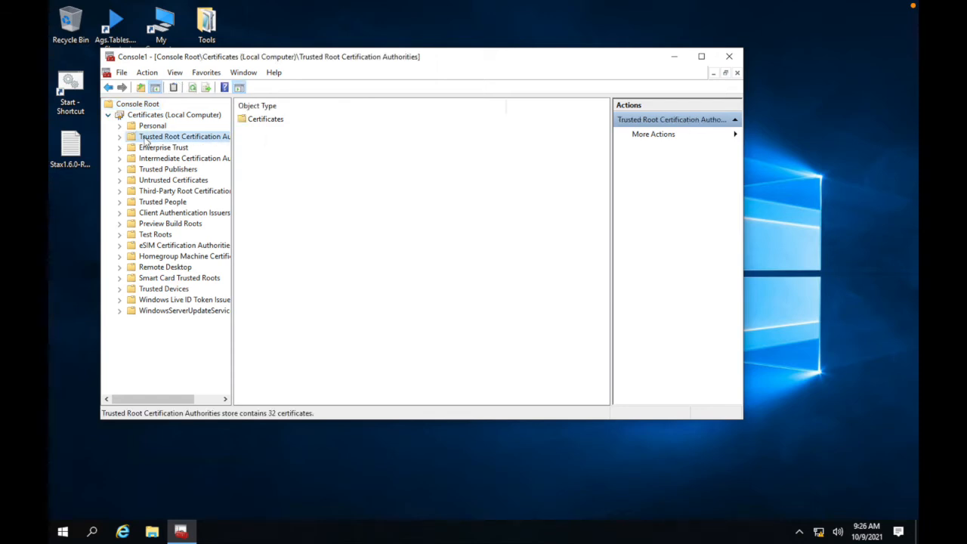
left_click(119, 136)
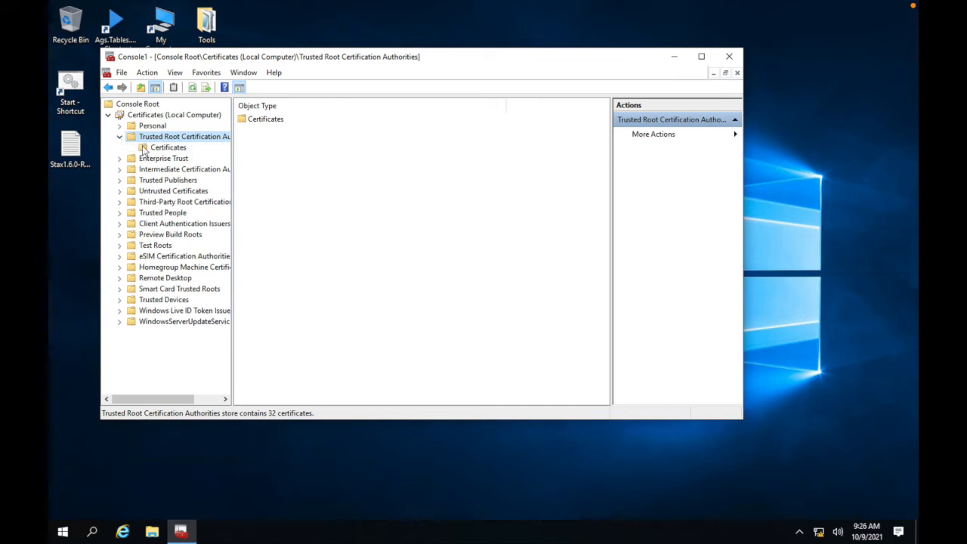
left_click(144, 148)
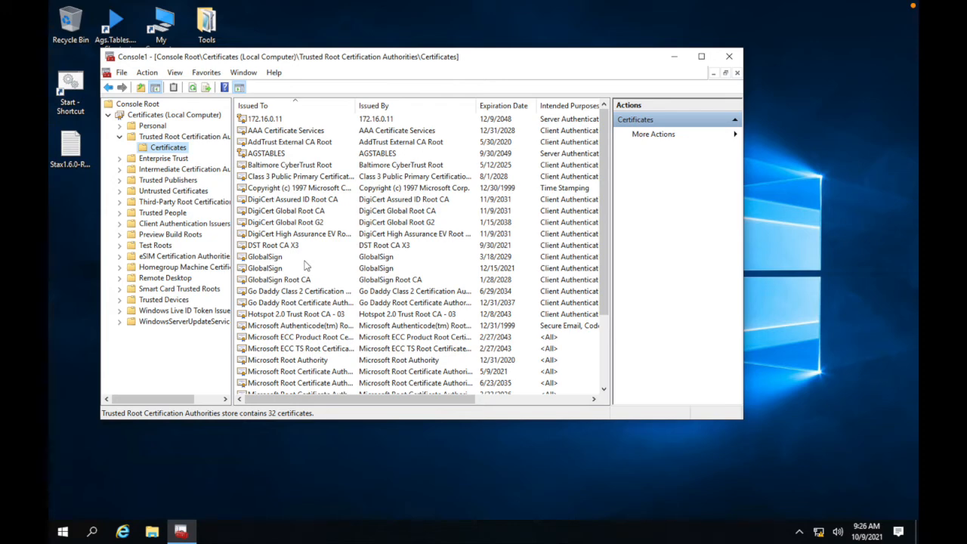
scroll(306, 247, "down", 1)
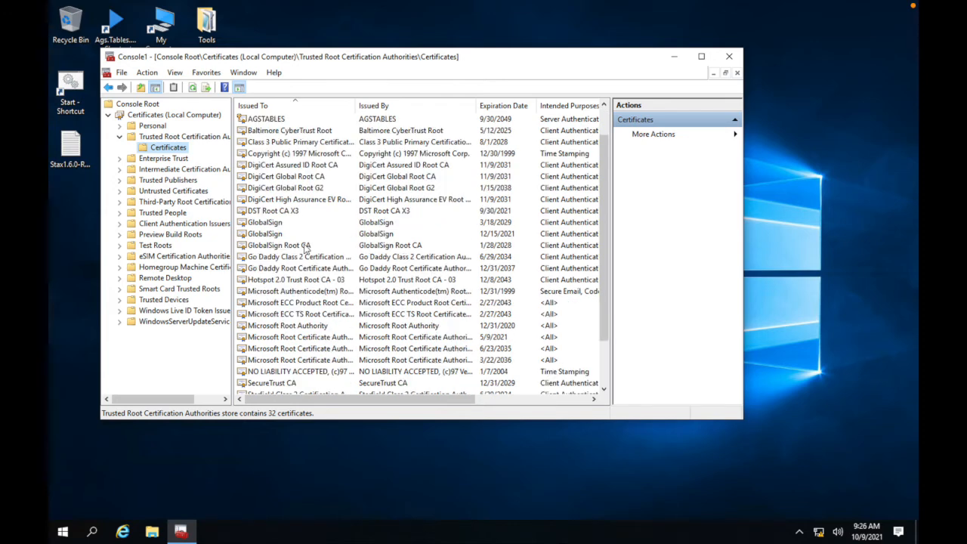
scroll(306, 248, "up", 1)
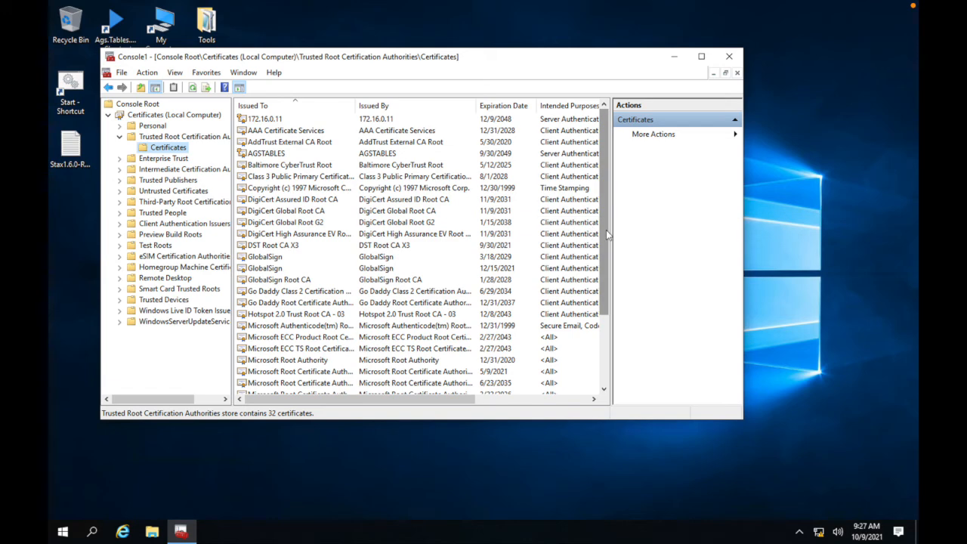
left_click_drag(607, 234, 607, 215)
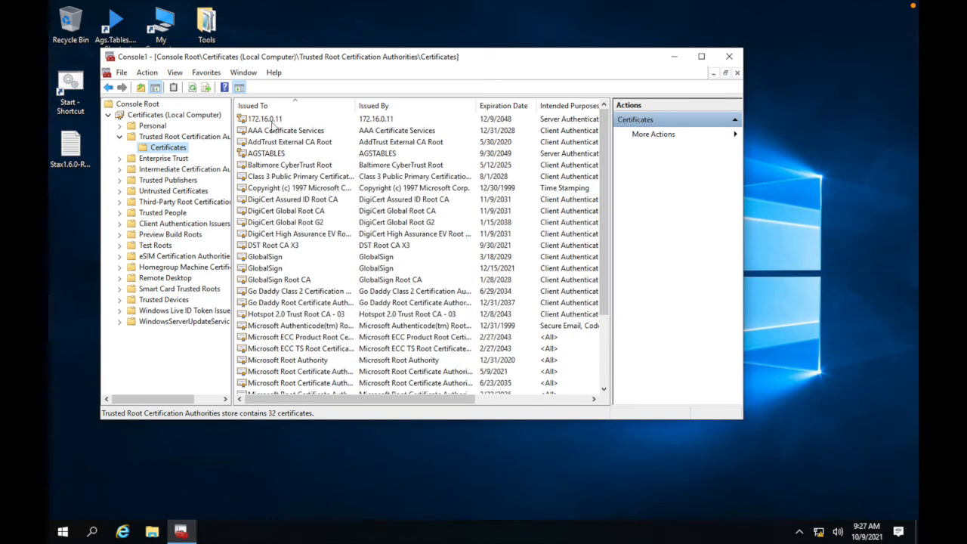
left_click(270, 121)
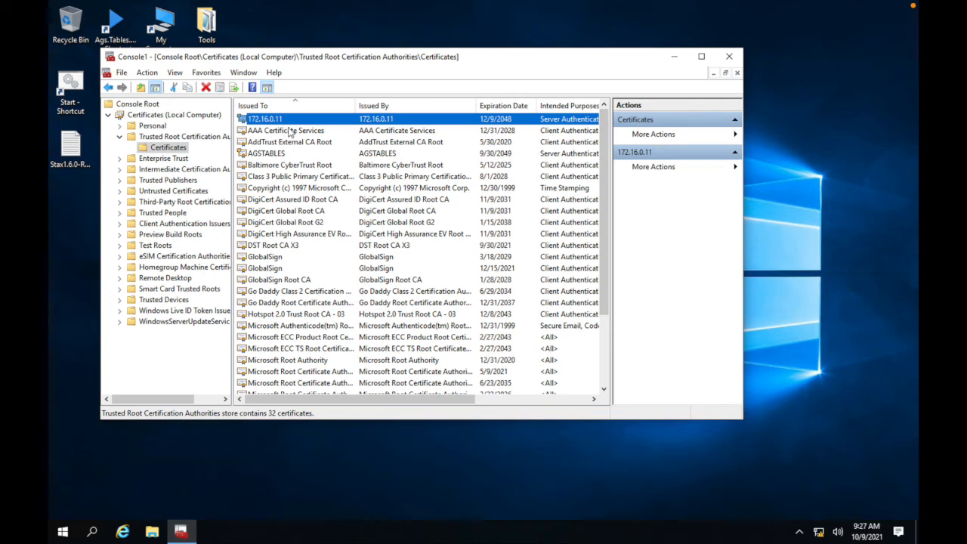
left_click(280, 156)
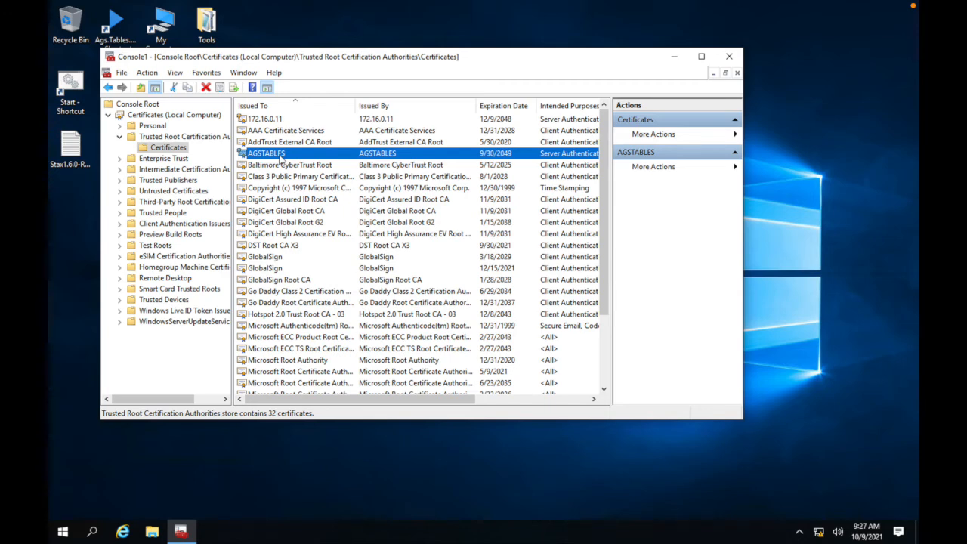
Open the details of the 172.16.0.11 certificate and display its full thumbprint.
double_click(270, 121)
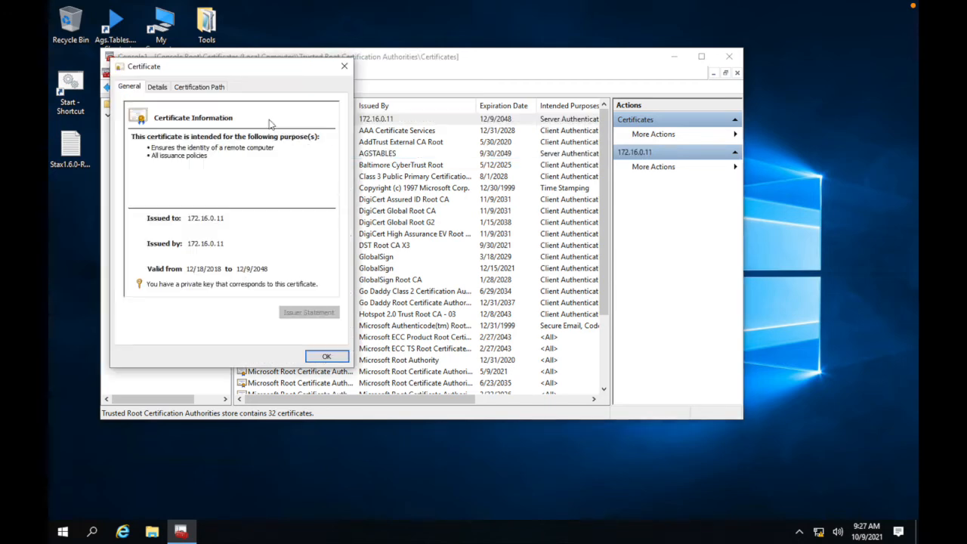
left_click(163, 88)
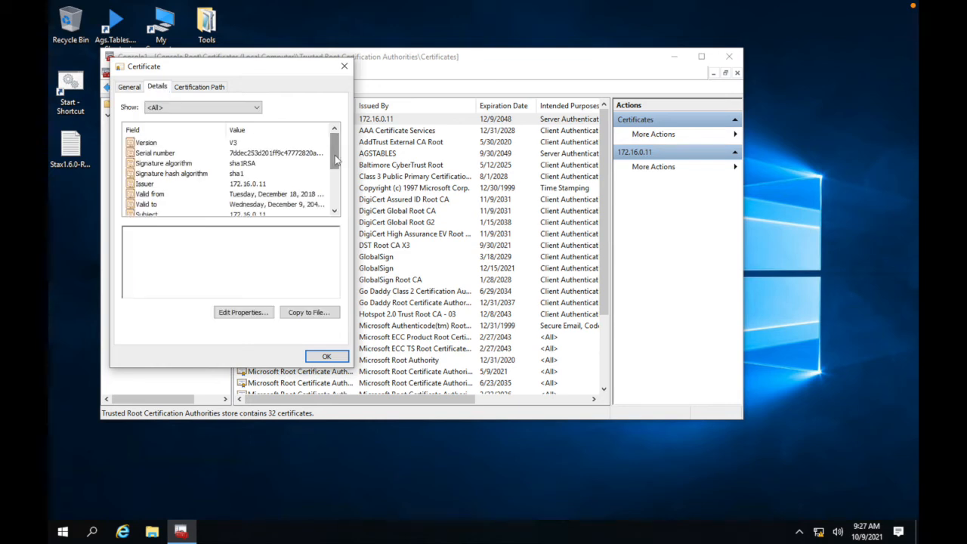
left_click_drag(337, 163, 339, 205)
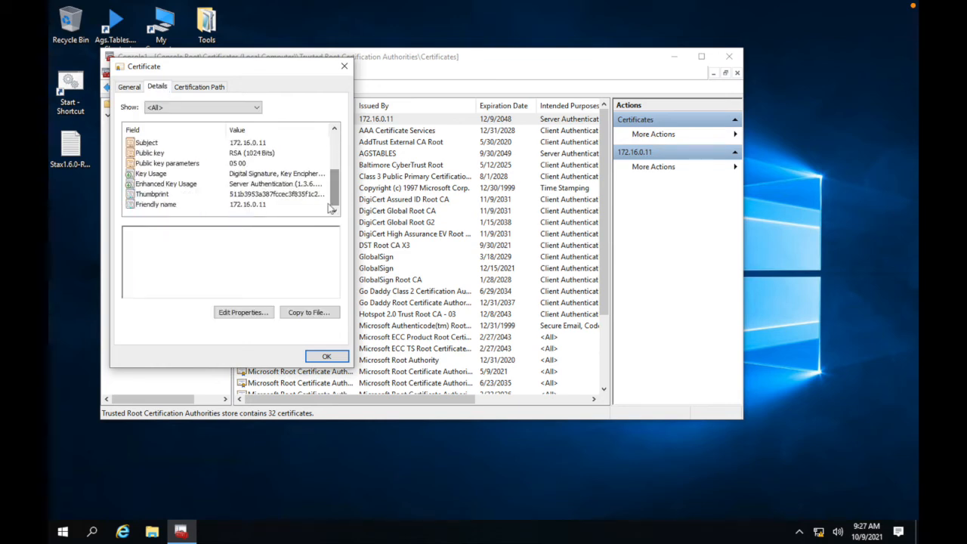
left_click(170, 196)
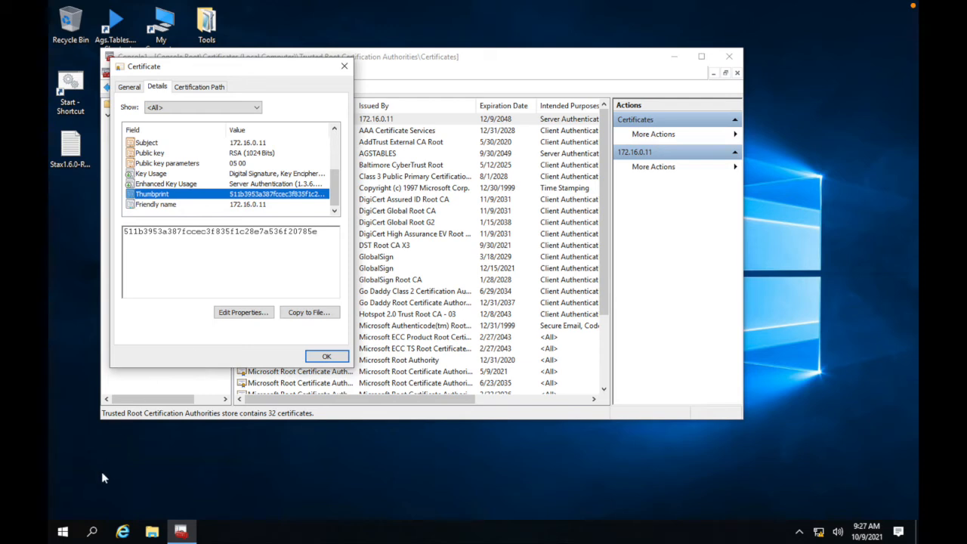
Launch Remote Desktop Connection and connect to the server at 172.16.0.11, entering the account password.
left_click(63, 533)
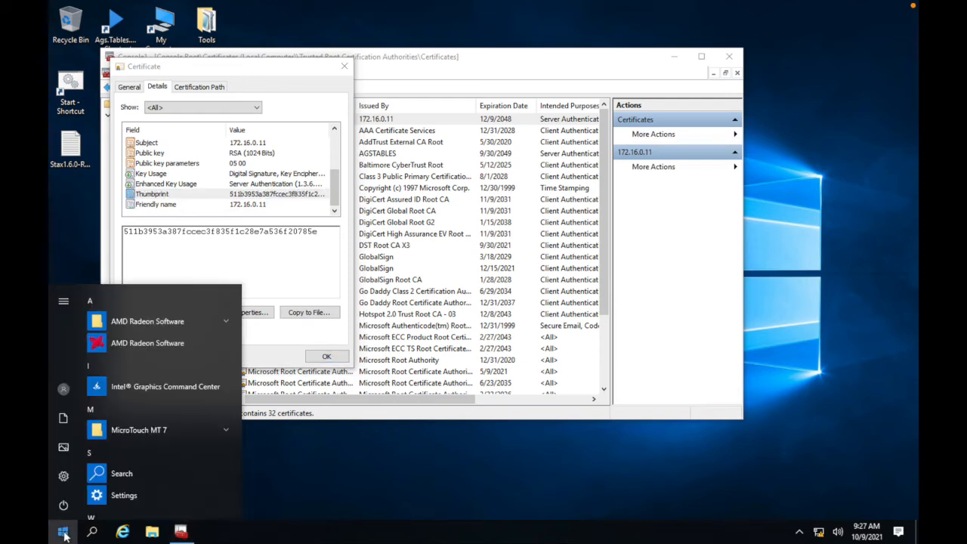
type("remote")
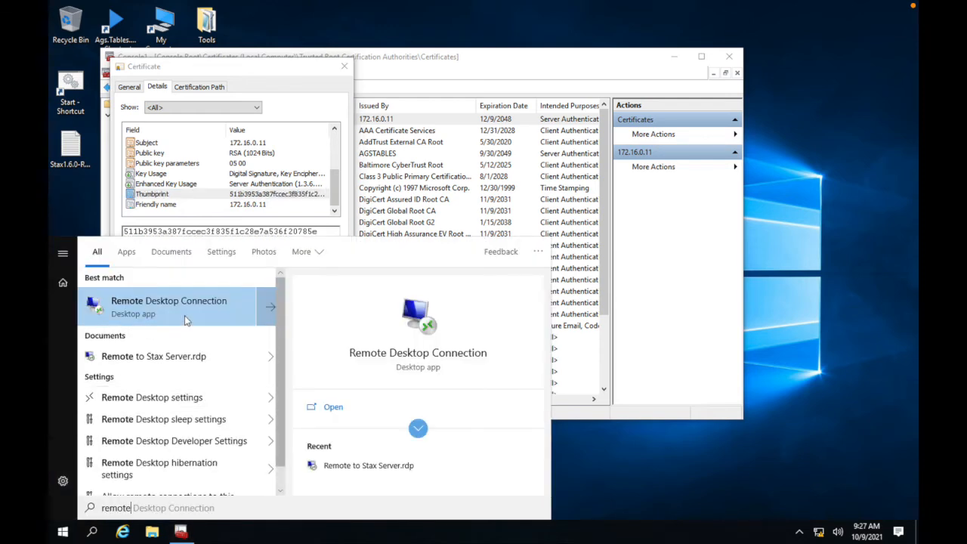
left_click(184, 315)
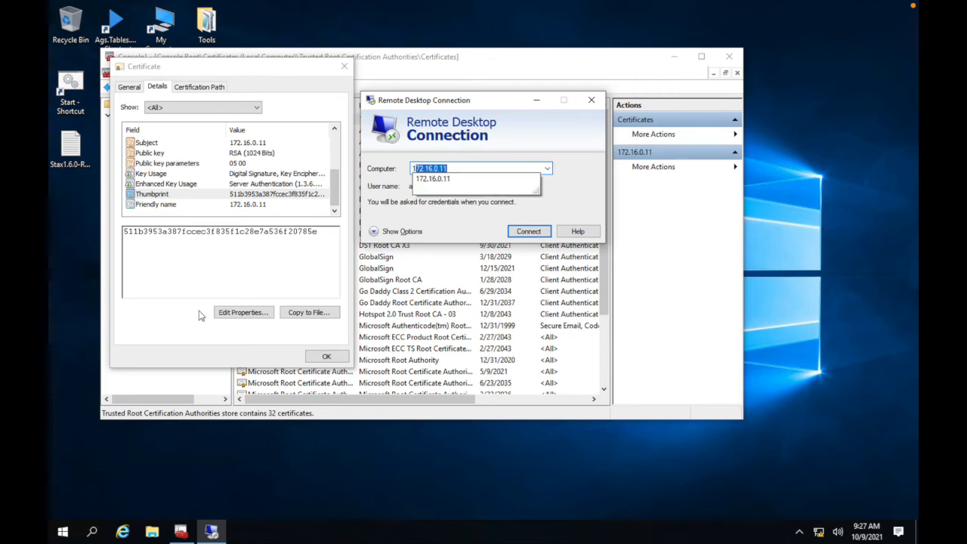
key("Return")
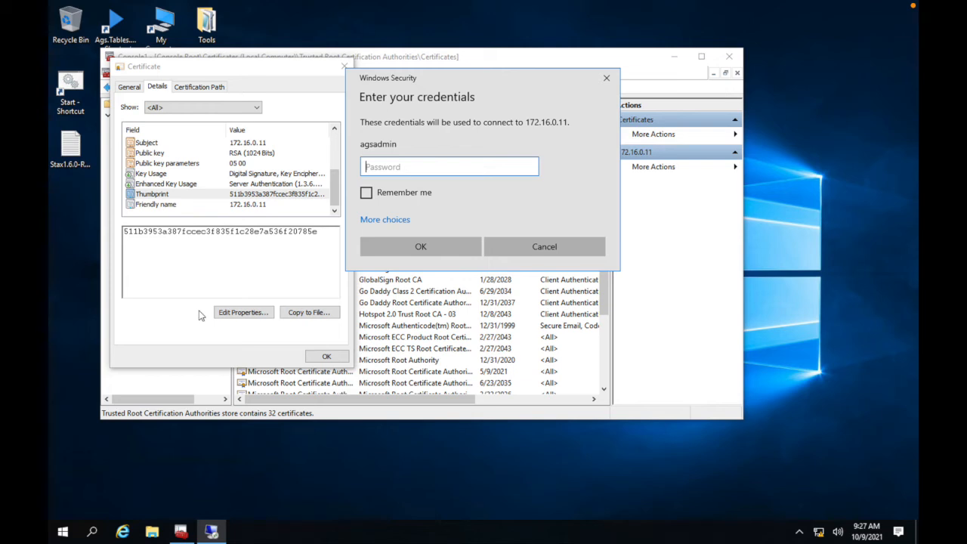
type("•••••••")
key("Return")
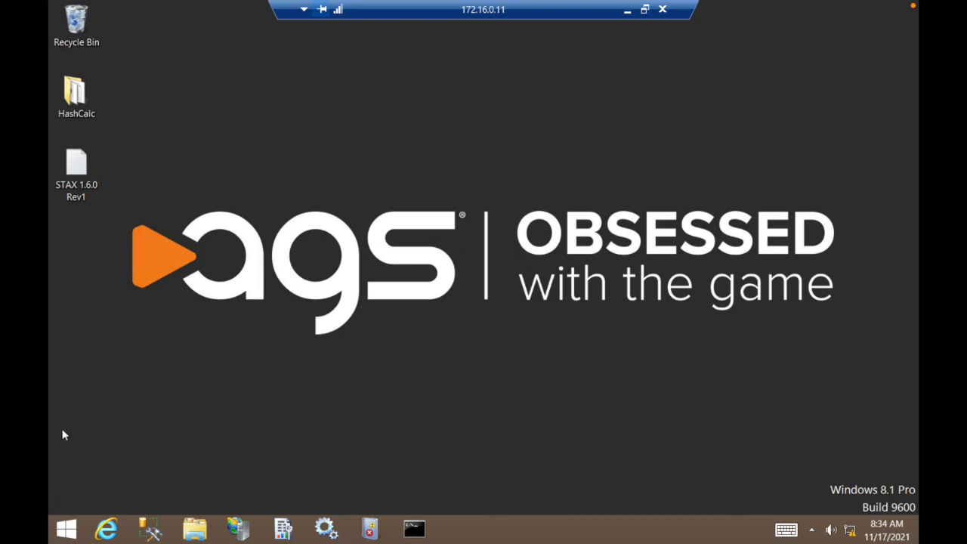
Find mmc on the remote server and launch an empty Microsoft Management Console there.
left_click(67, 529)
type("mmc")
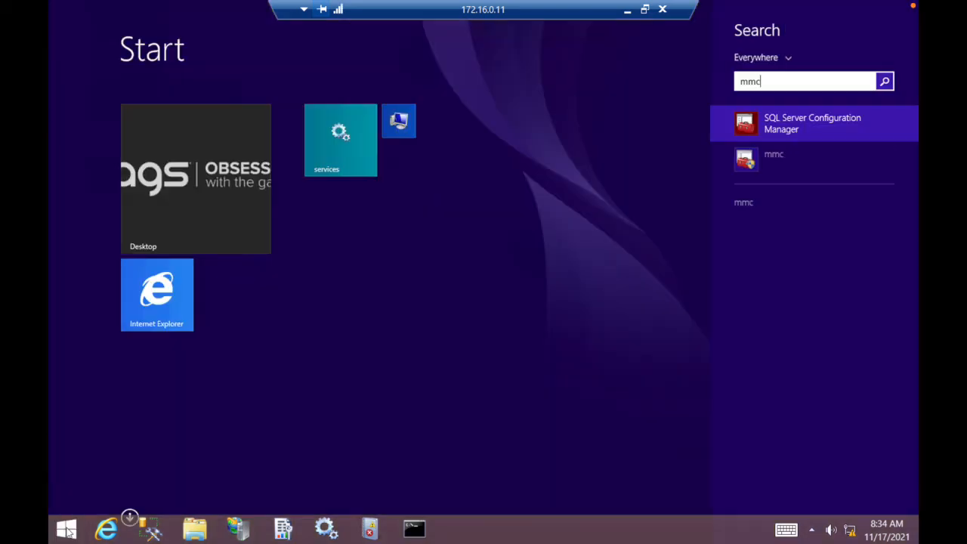
left_click(783, 164)
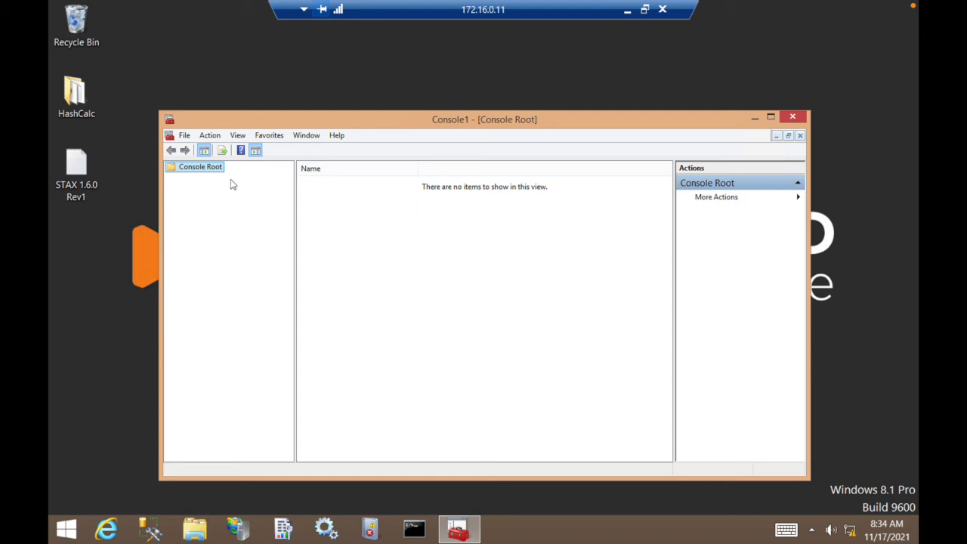
Add the Certificates snap-in to the remote server's console for the computer account, with Local computer as the target.
left_click(185, 136)
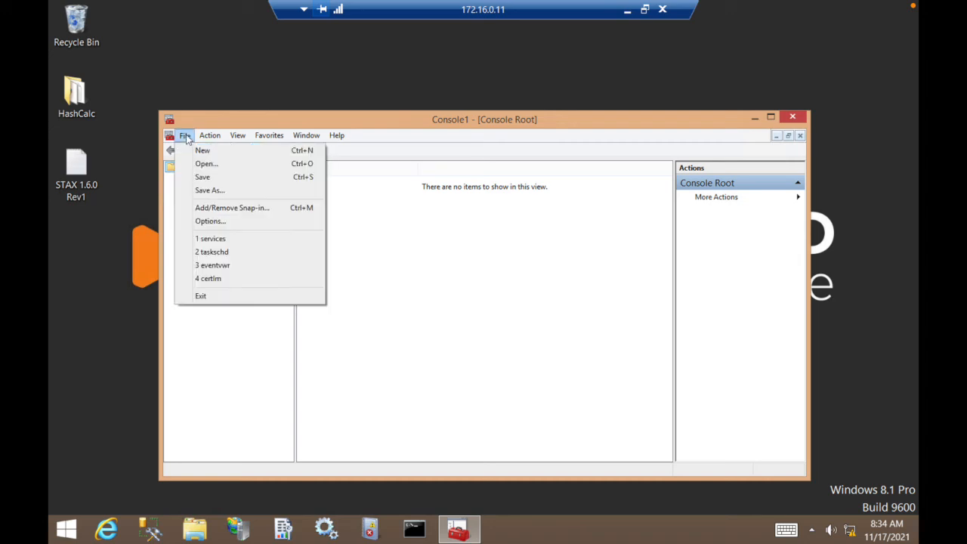
left_click(211, 209)
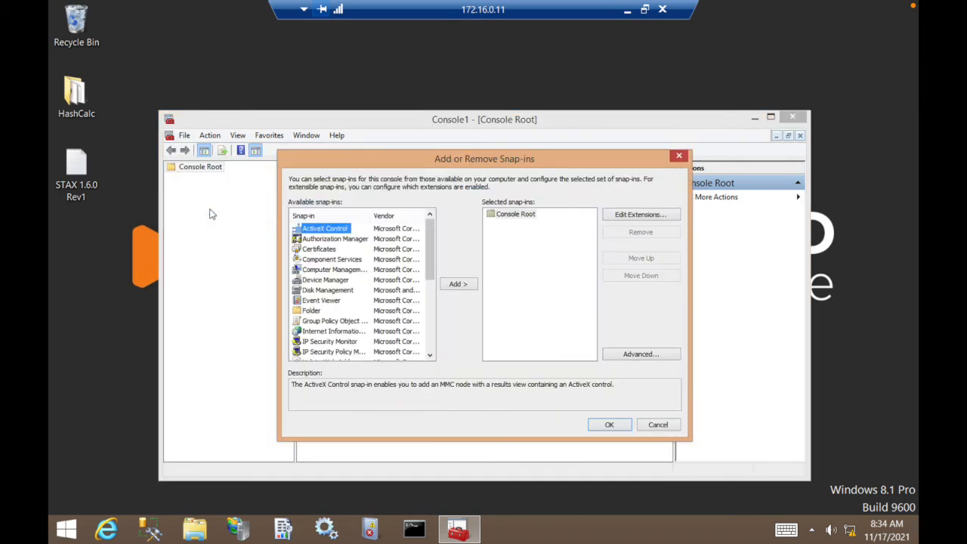
left_click(314, 251)
left_click(455, 287)
left_click(341, 237)
left_click(524, 380)
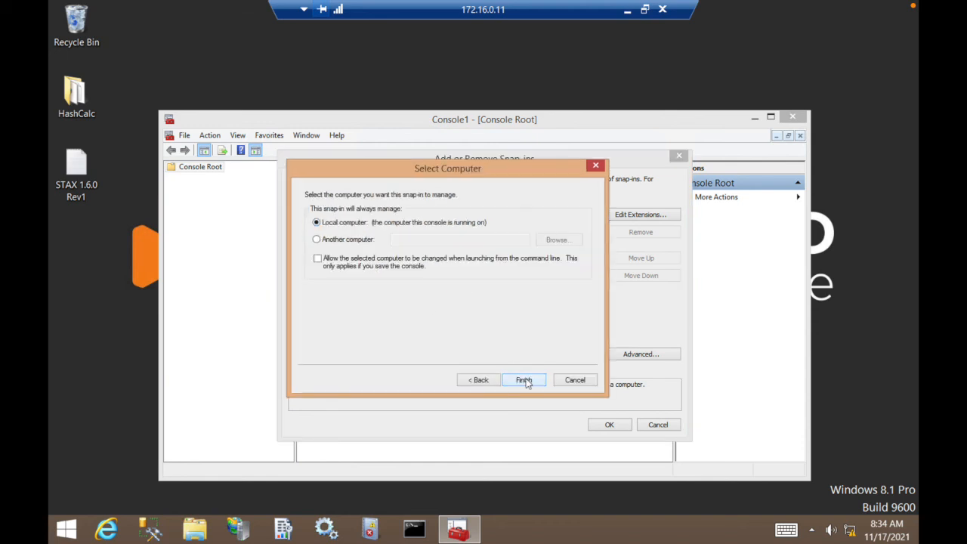
left_click(525, 381)
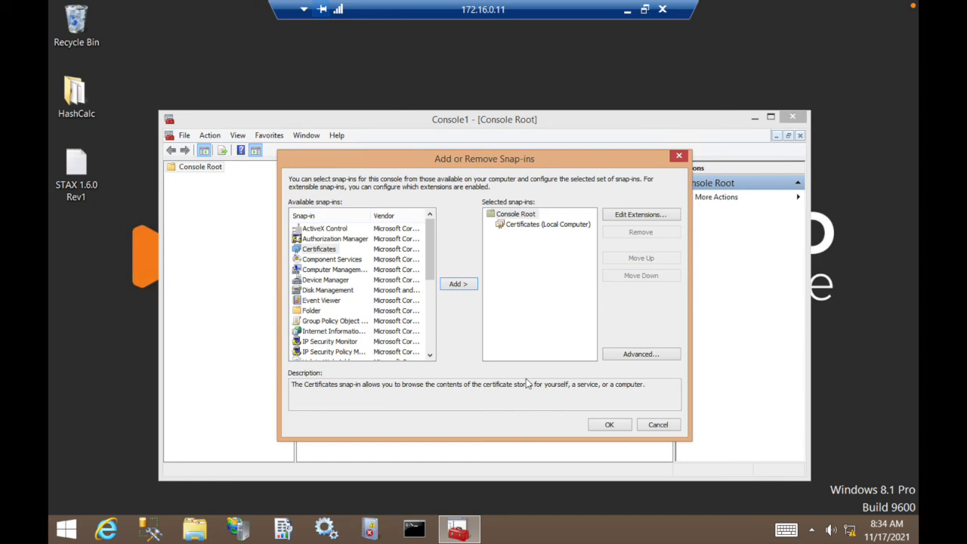
left_click(609, 425)
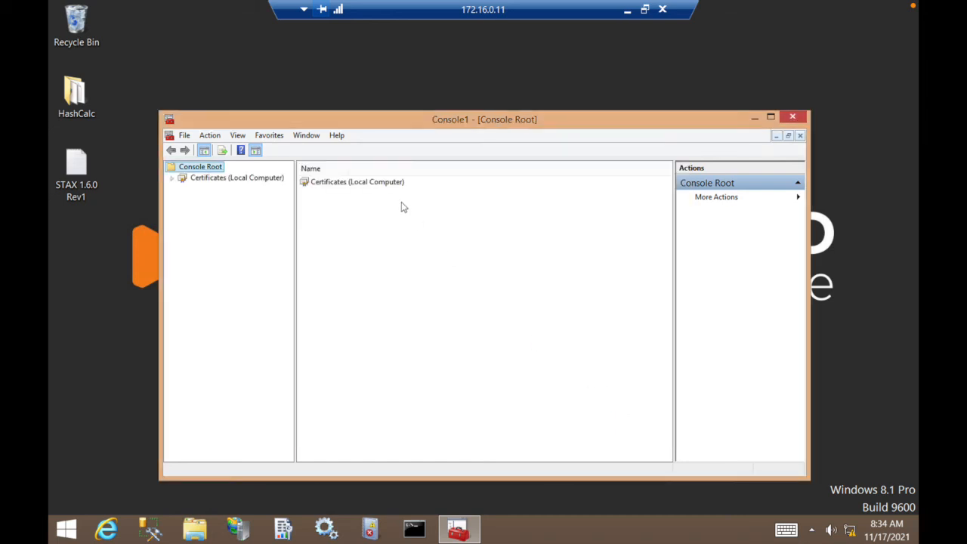
List the certificates in the server's Trusted Root Certification Authorities store under Certificates (Local Computer).
left_click(173, 178)
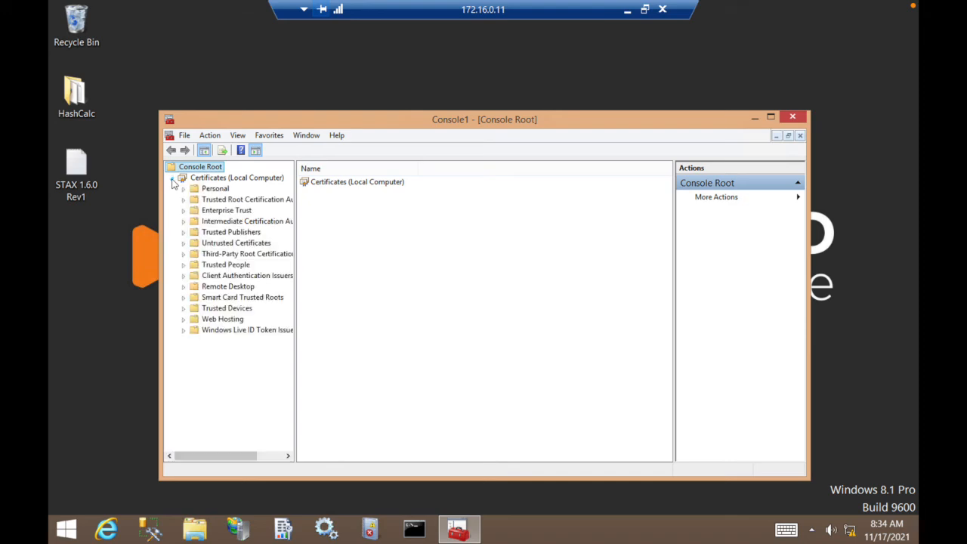
left_click(183, 199)
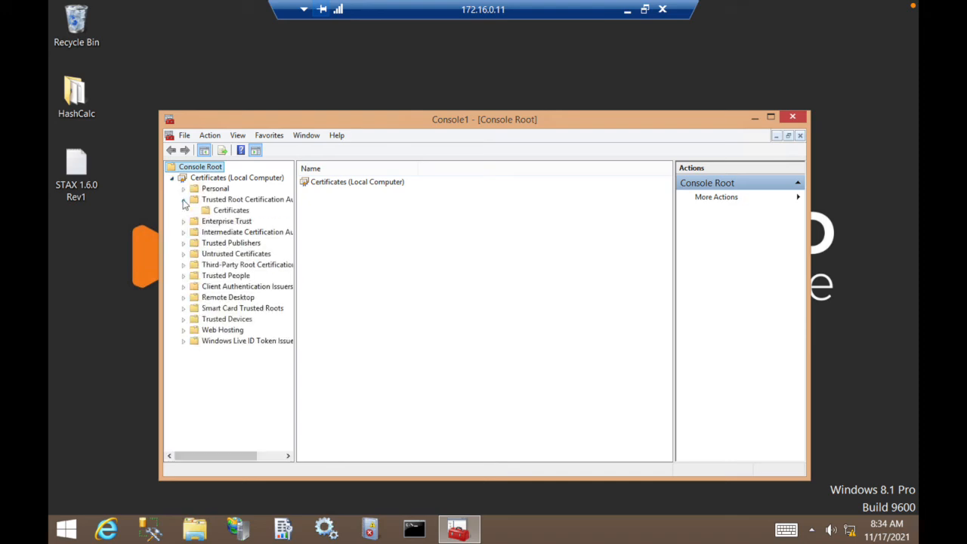
left_click(251, 216)
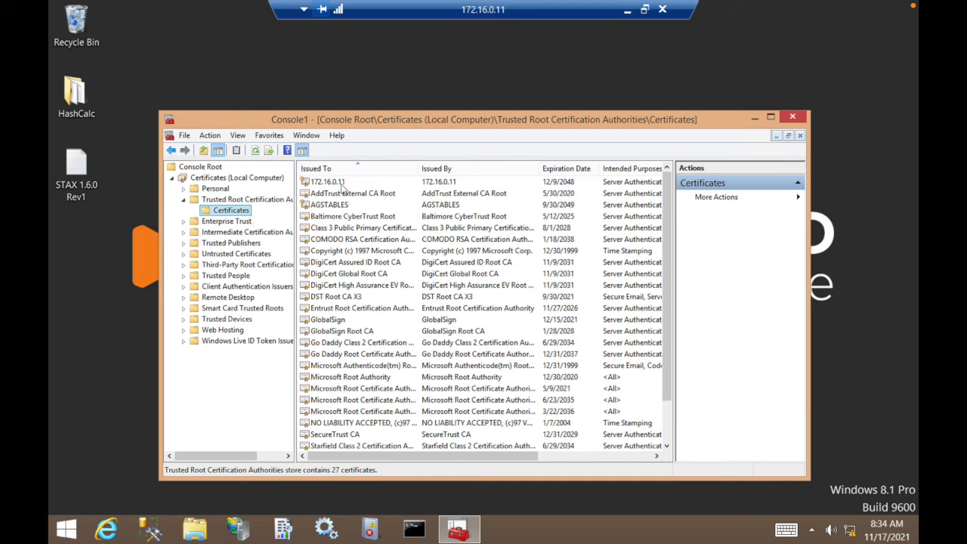
Open the server's 172.16.0.11 certificate and display its full thumbprint in the certificate details.
left_click(341, 184)
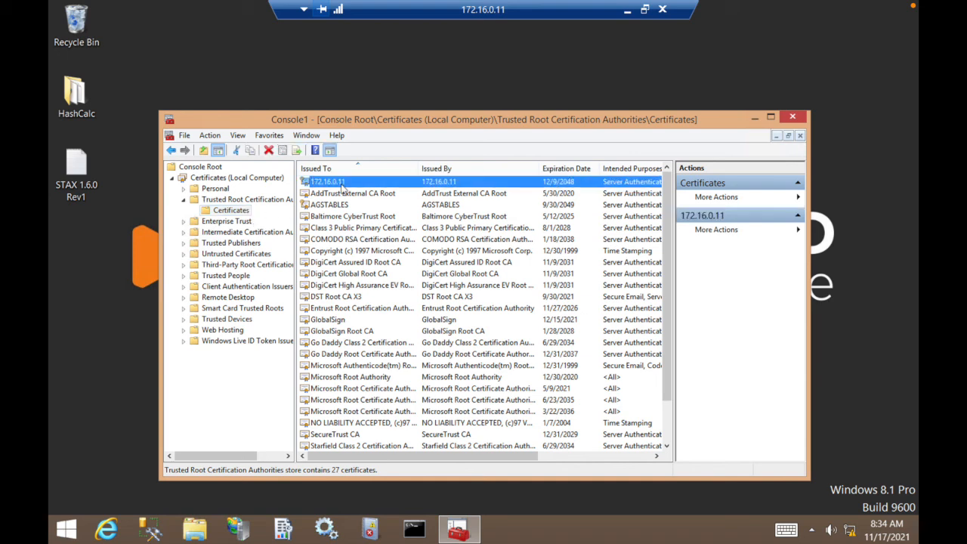
double_click(342, 184)
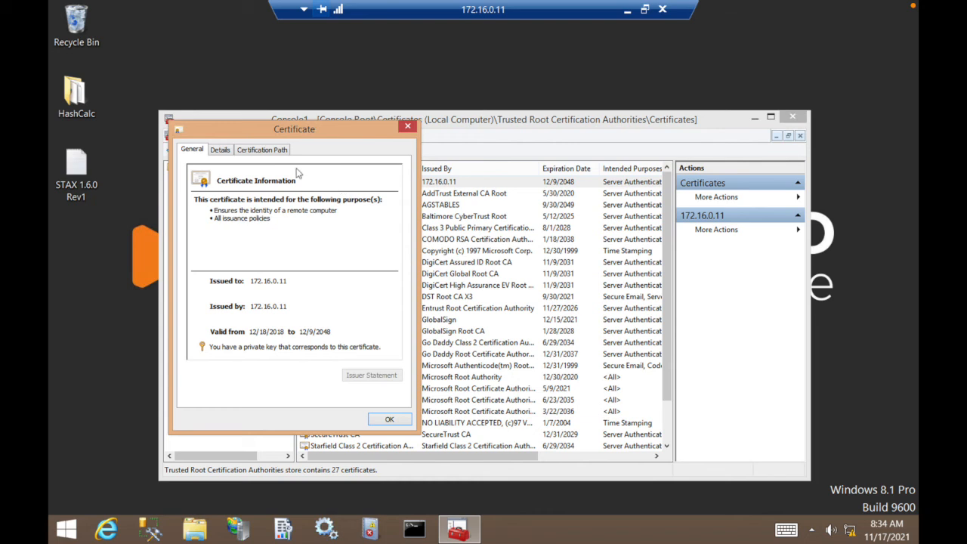
left_click(221, 150)
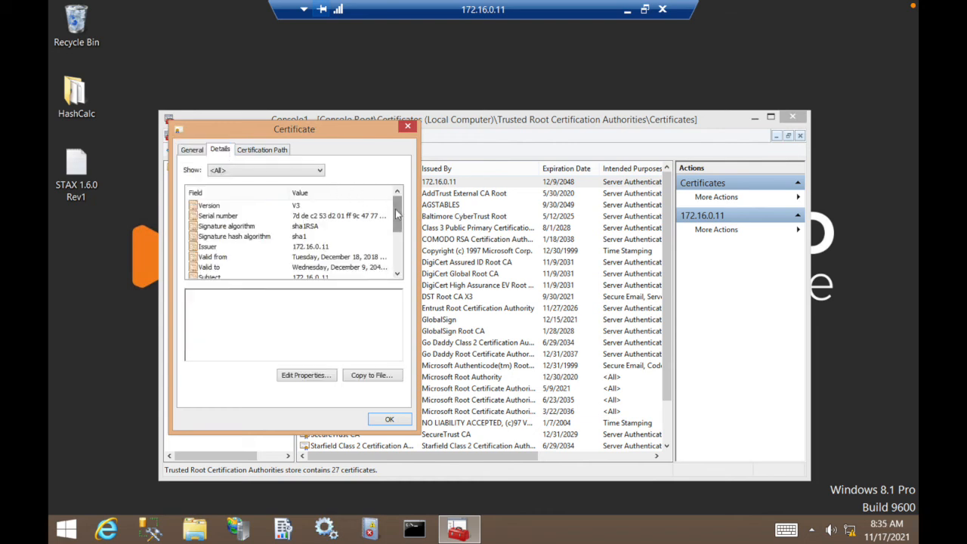
left_click_drag(398, 214, 399, 266)
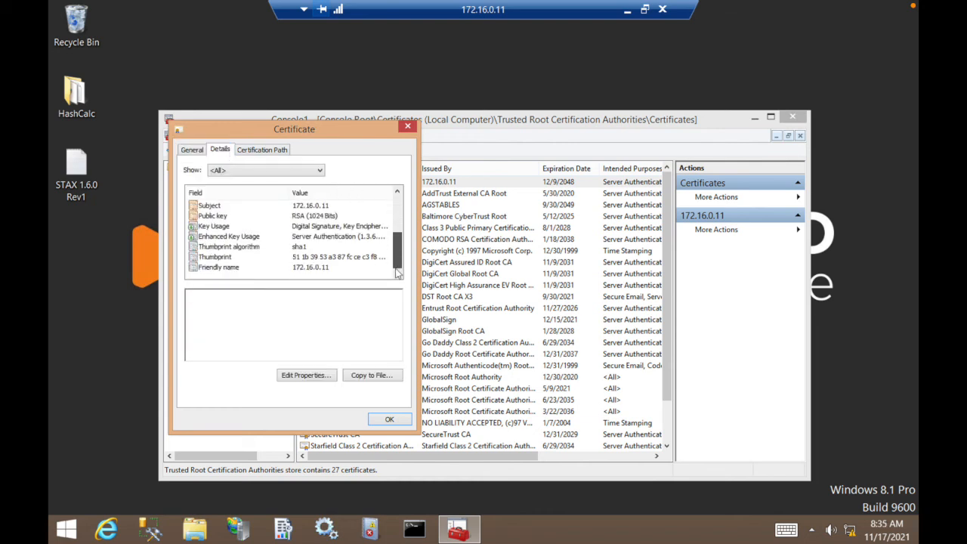
left_click(221, 257)
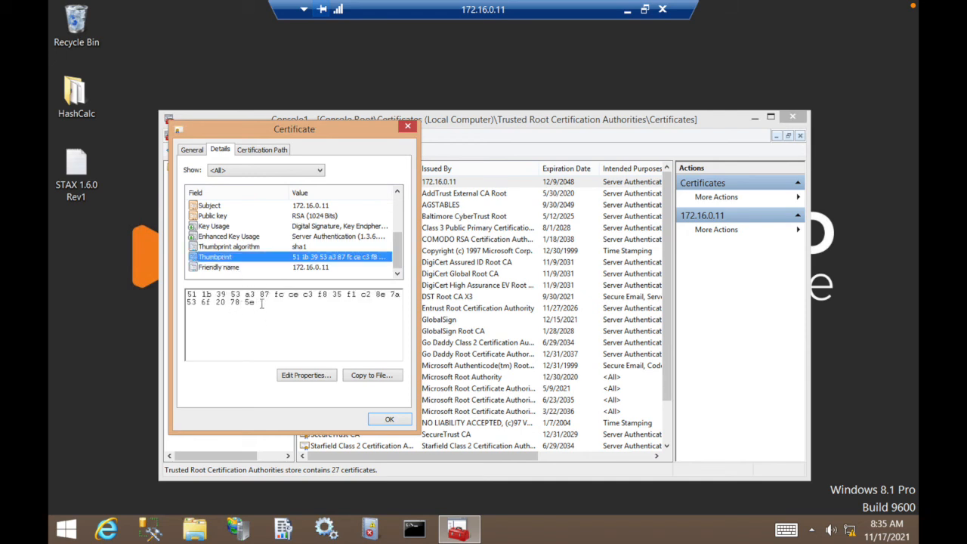
Check the thumbprint's last four characters and the validity dates on the terminal's certificate, closing the certificate windows on both machines.
left_click(627, 10)
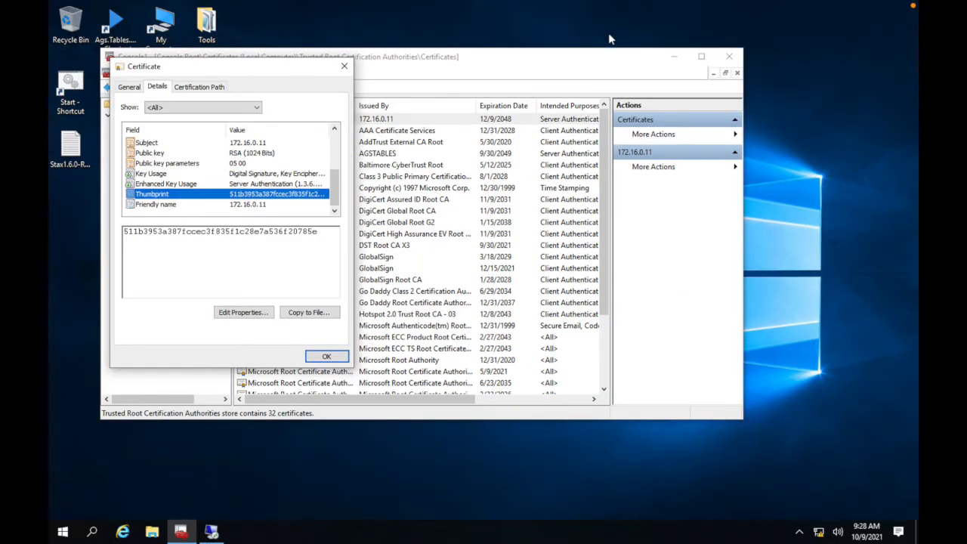
left_click_drag(298, 232, 318, 234)
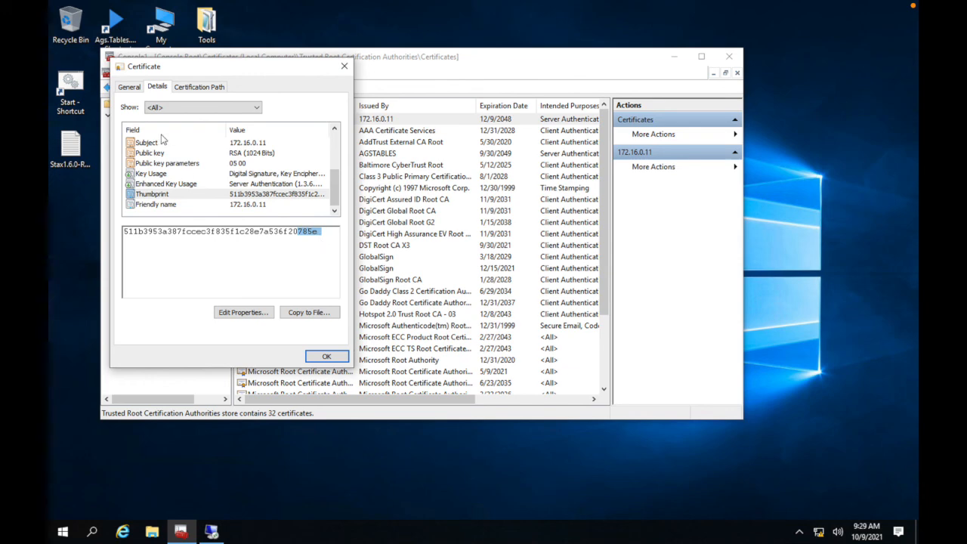
left_click(132, 88)
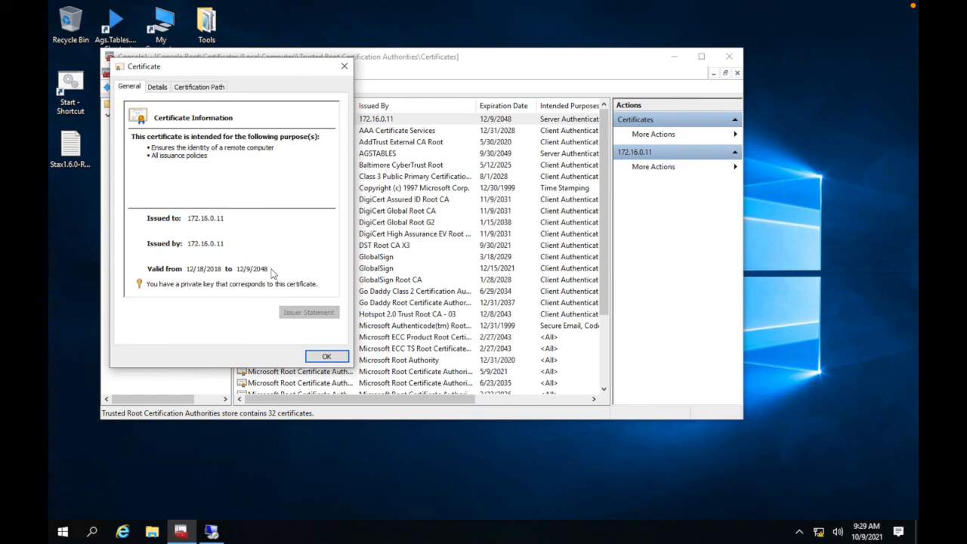
left_click(344, 67)
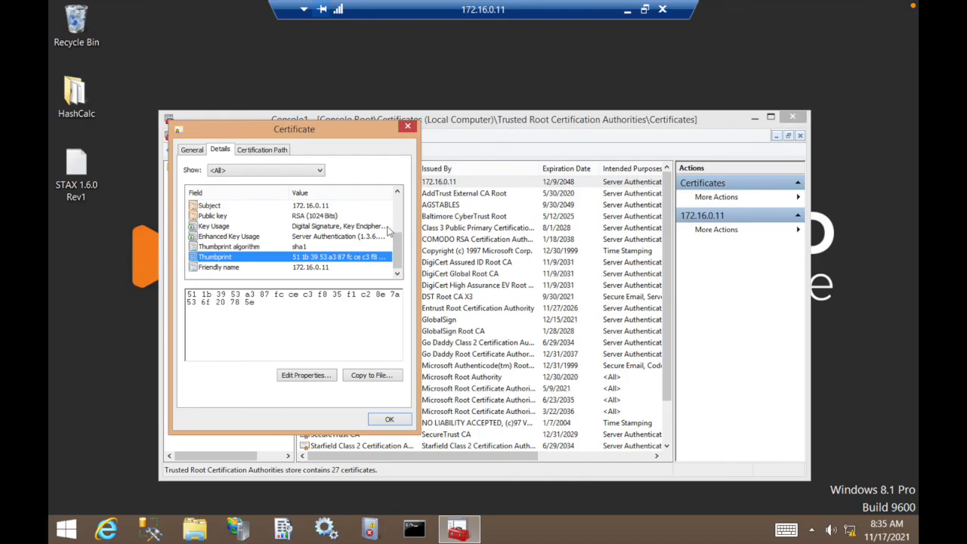
left_click(407, 130)
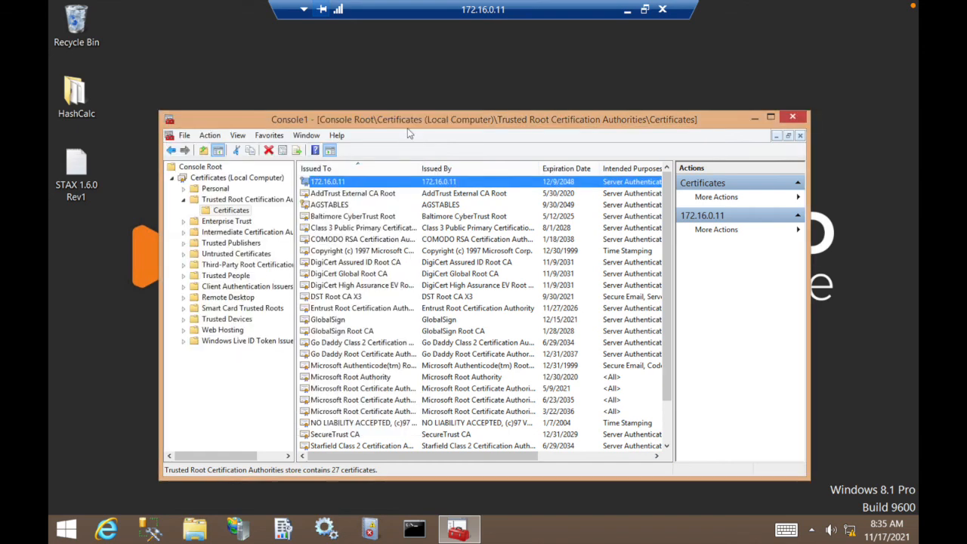
left_click(792, 118)
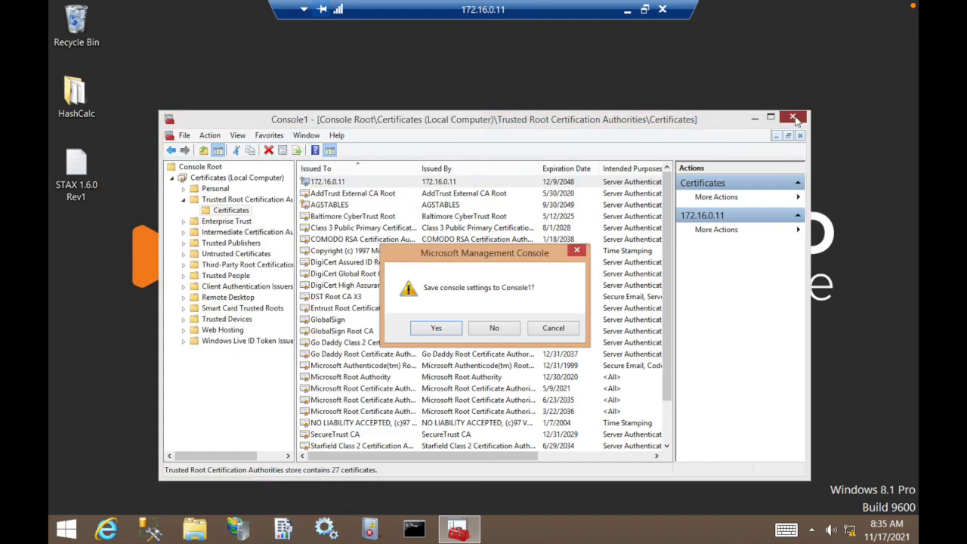
left_click(435, 327)
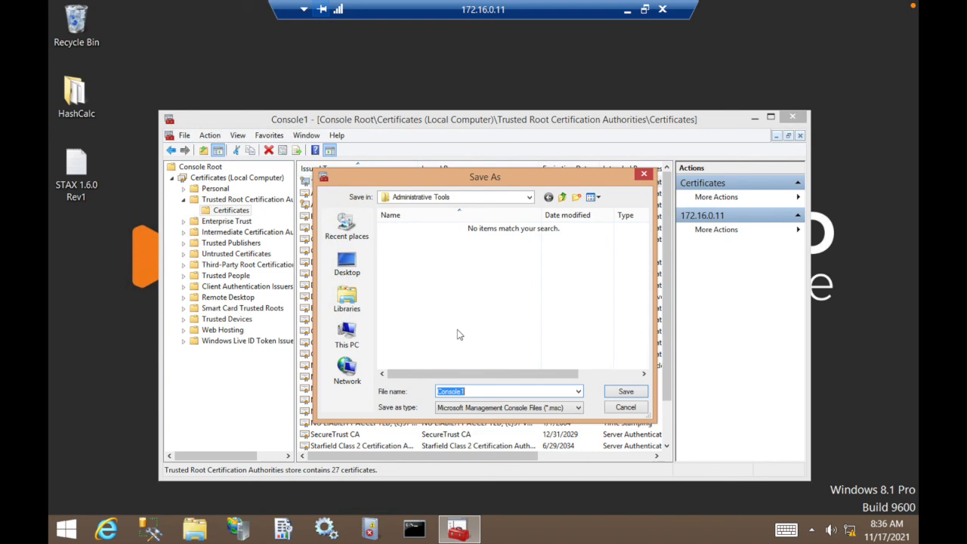
left_click(626, 408)
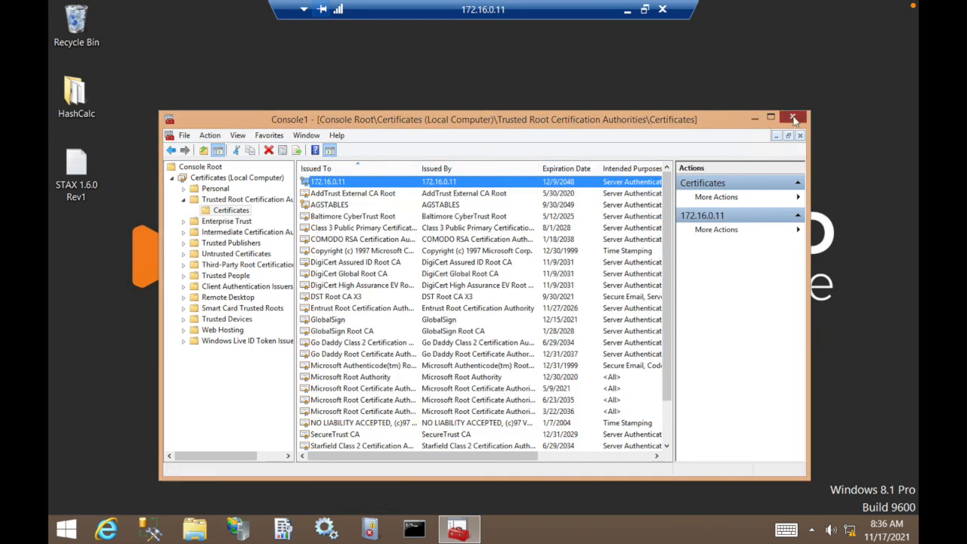
Close the remote server's management console.
left_click(791, 117)
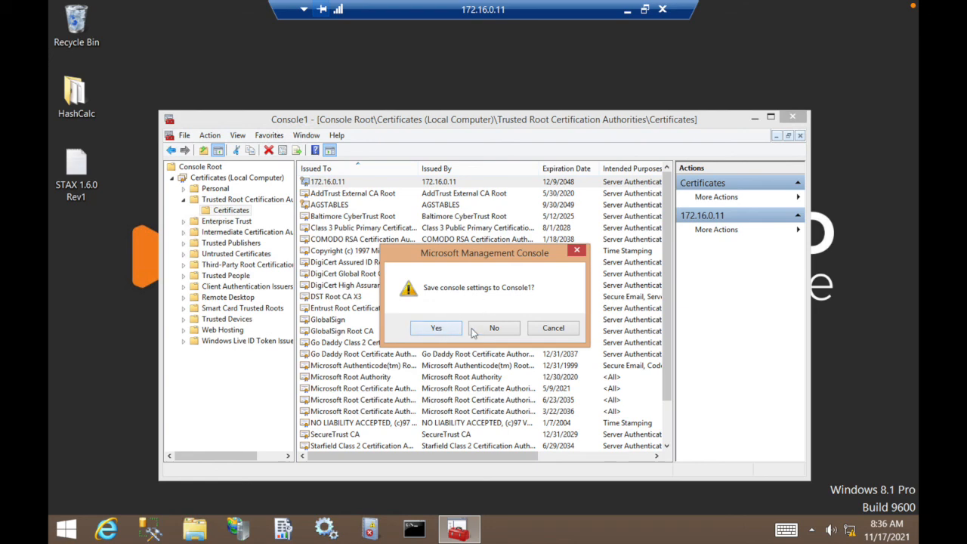